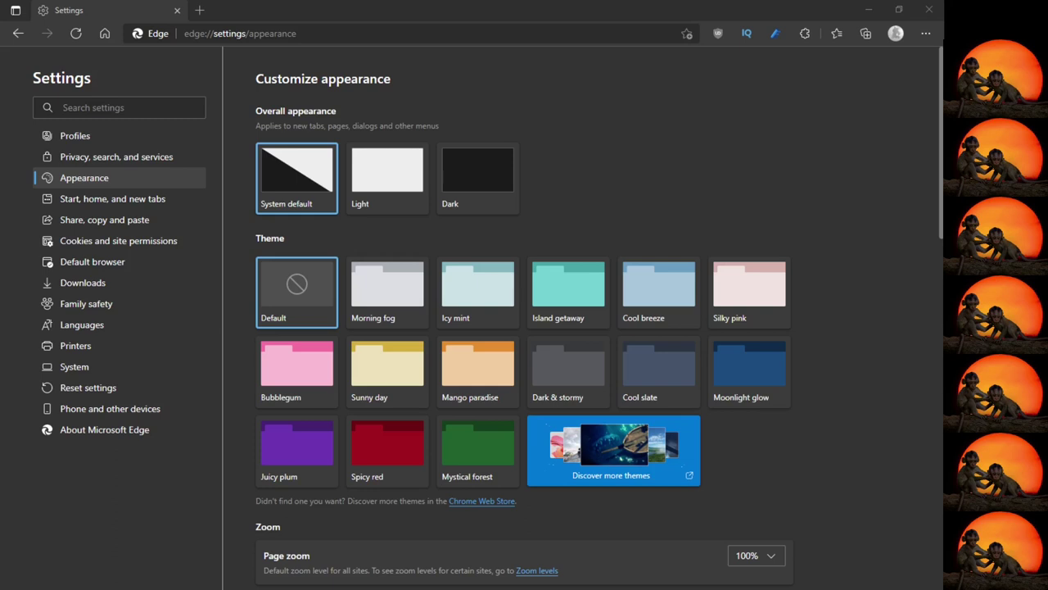
Step: Search the web for ventoy and open the official Ventoy website from the results
click(347, 35)
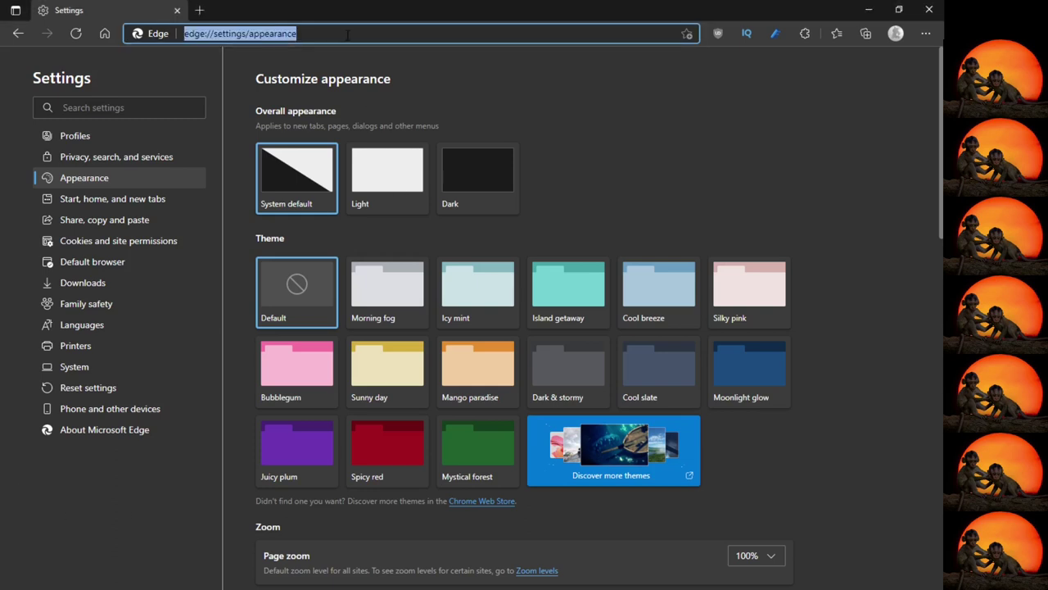
text(ven)
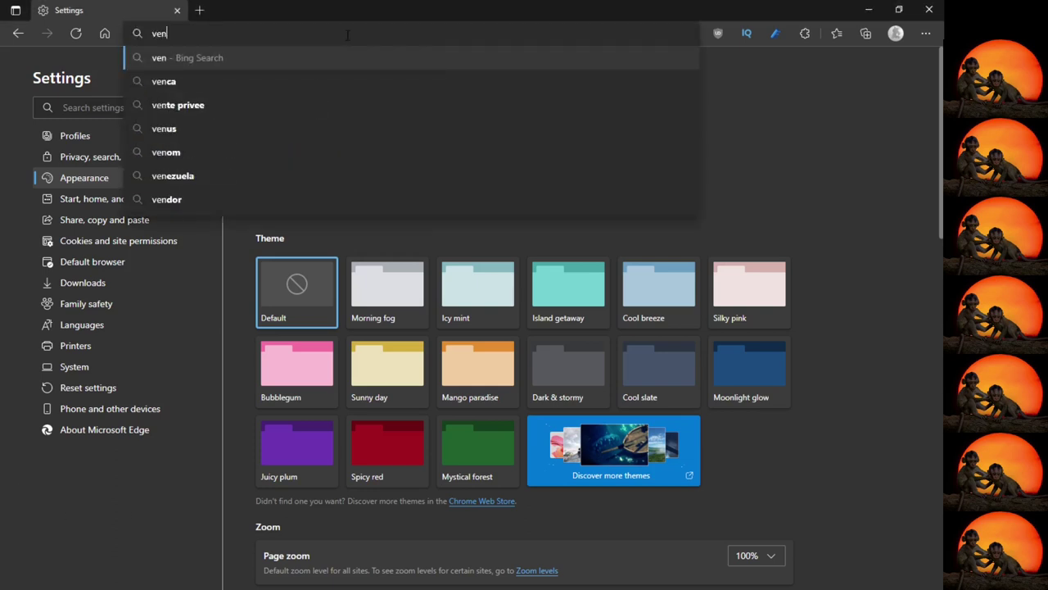
text(toy)
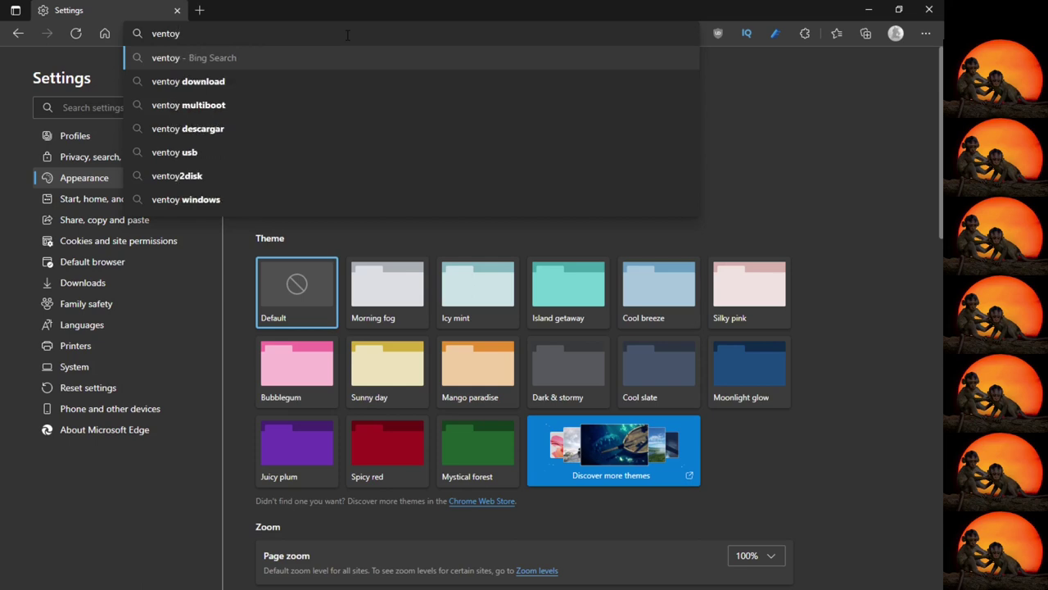
key(Return)
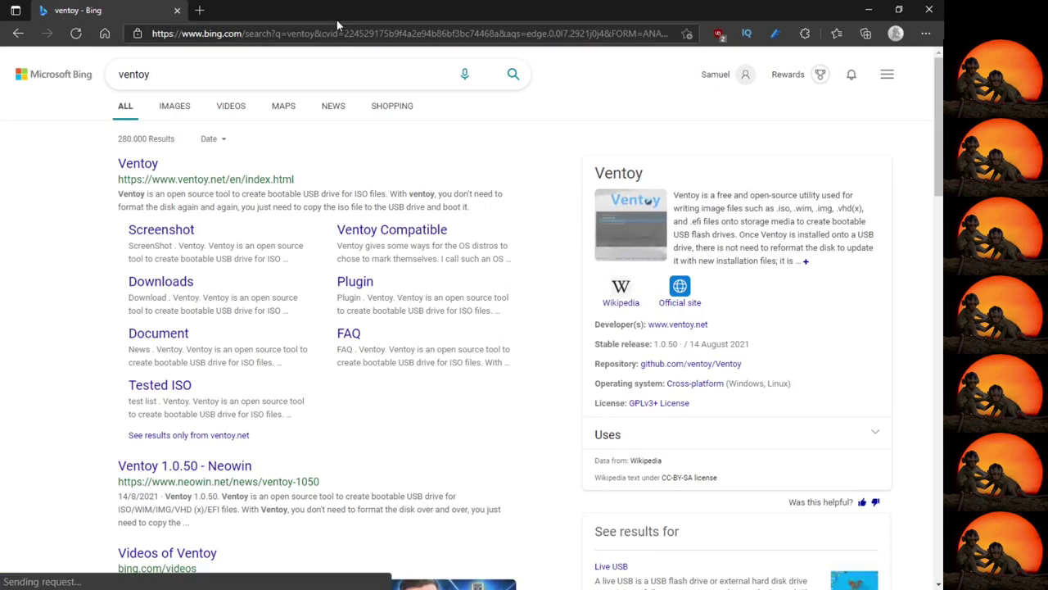
click(138, 164)
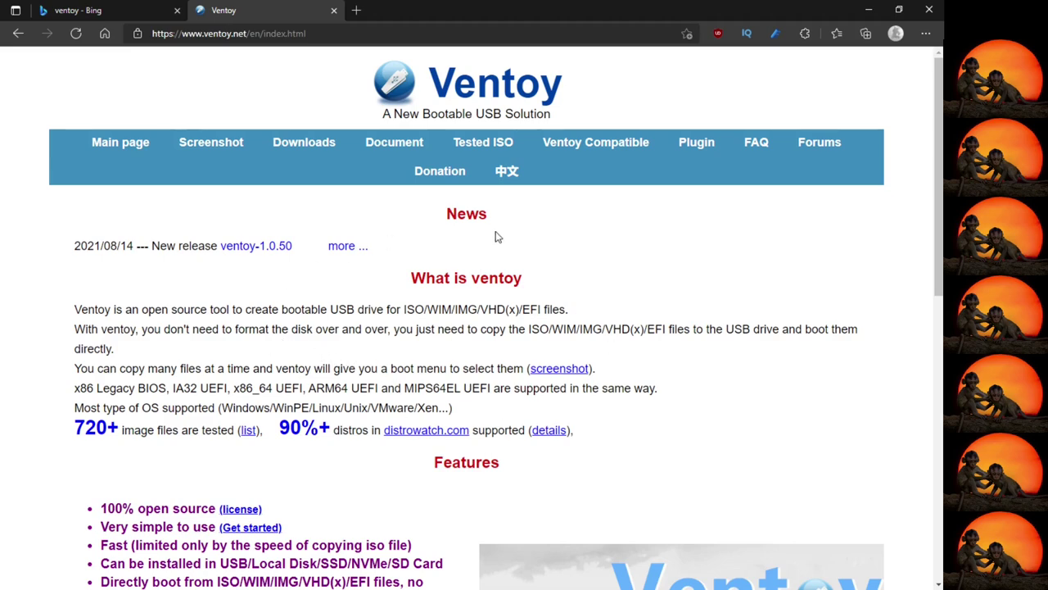
Step: Download ventoy-1.0.50-windows.zip from the Ventoy 1.0.50 release on the project's GitHub releases page
click(279, 142)
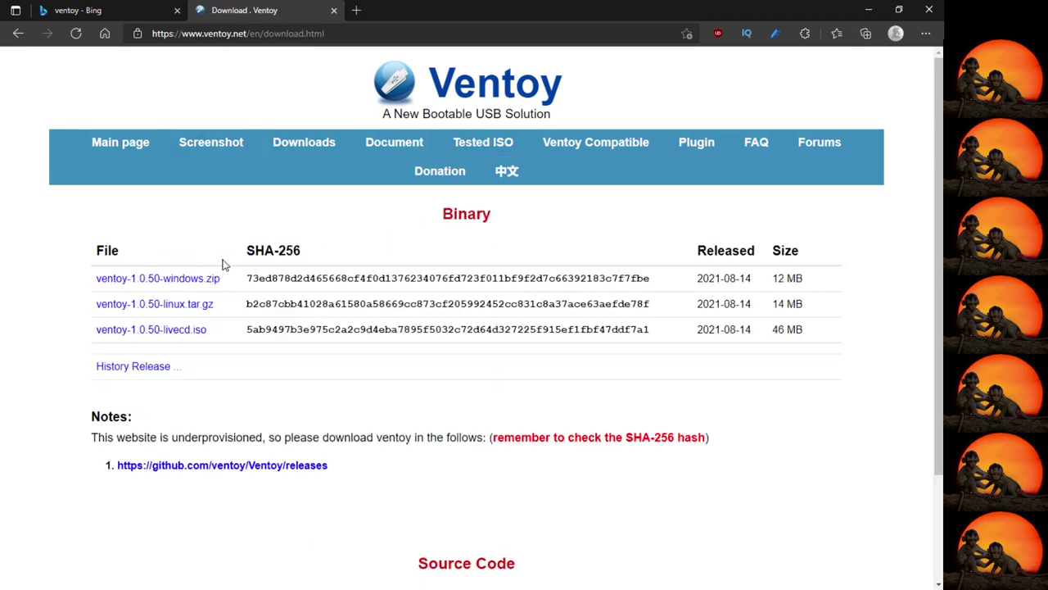
click(171, 279)
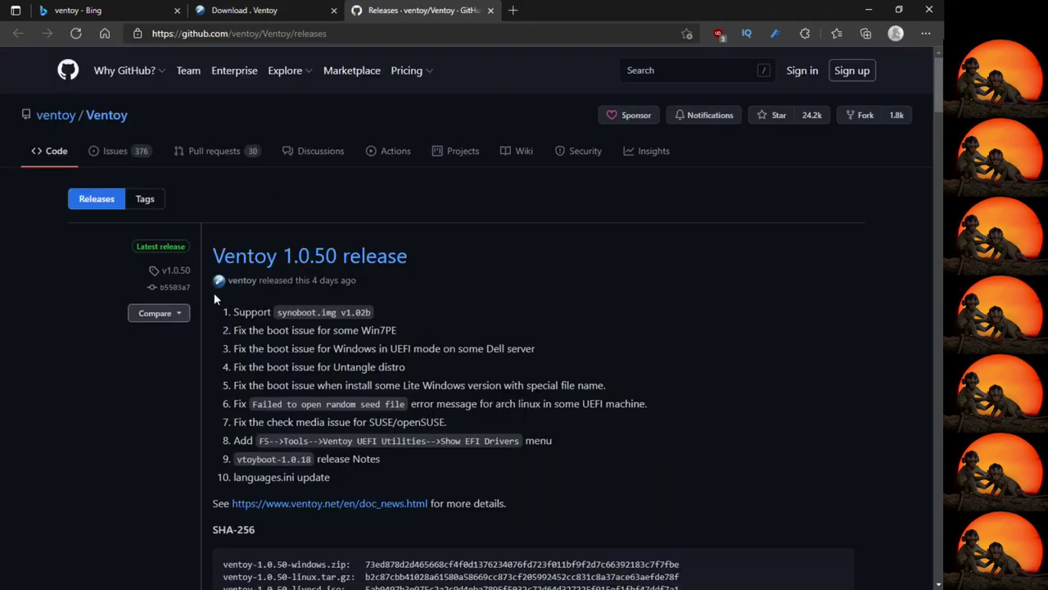
scroll(407, 384, down, 4)
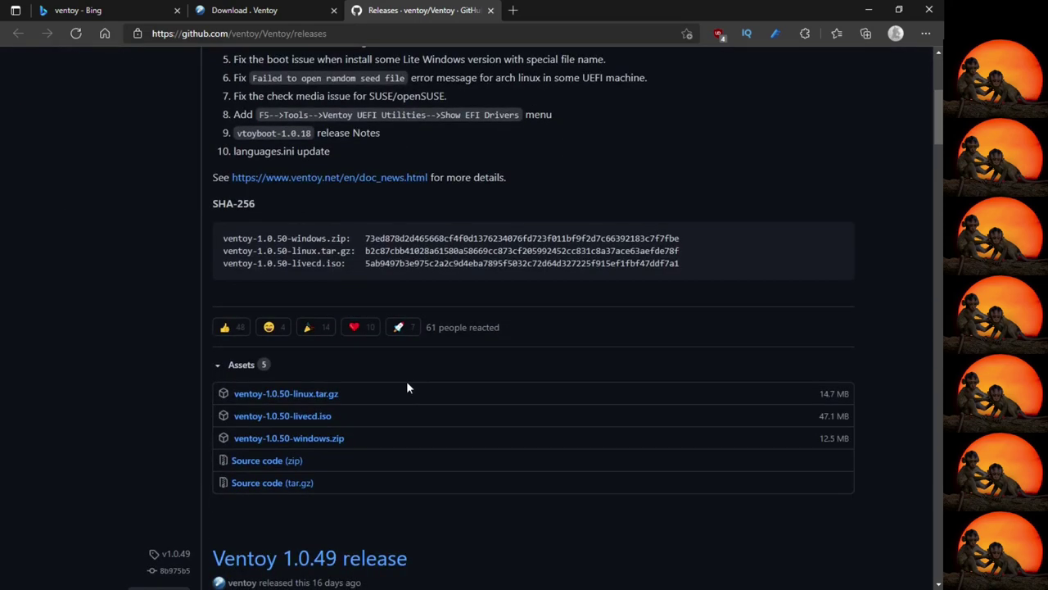
click(291, 439)
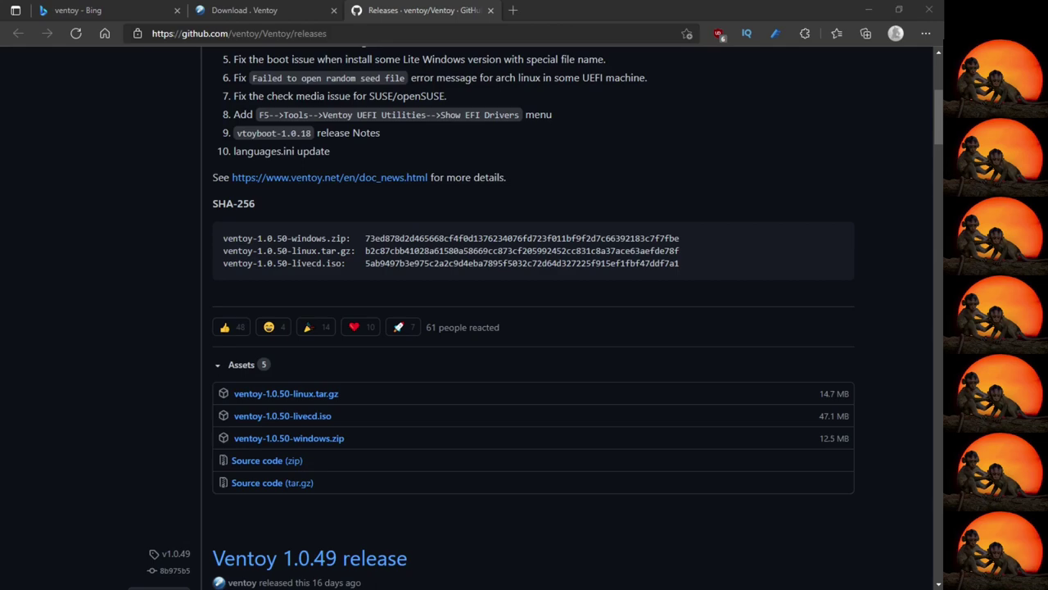
Step: Minimize the browser, open the extracted ventoy-1.0.50 folder on the desktop and launch Ventoy2Disk.exe
click(870, 9)
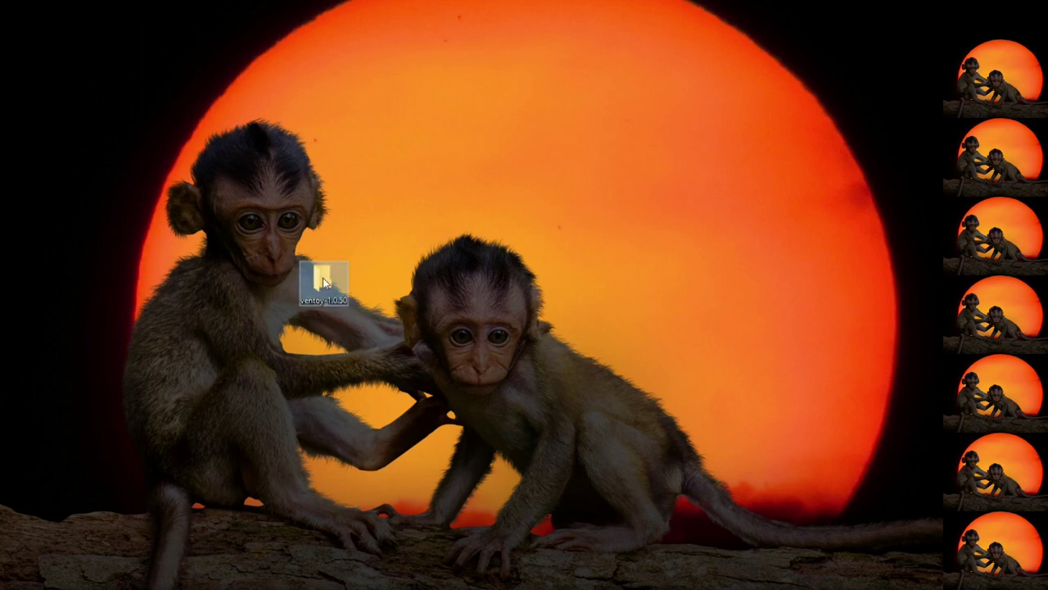
drag(322, 278, 634, 215)
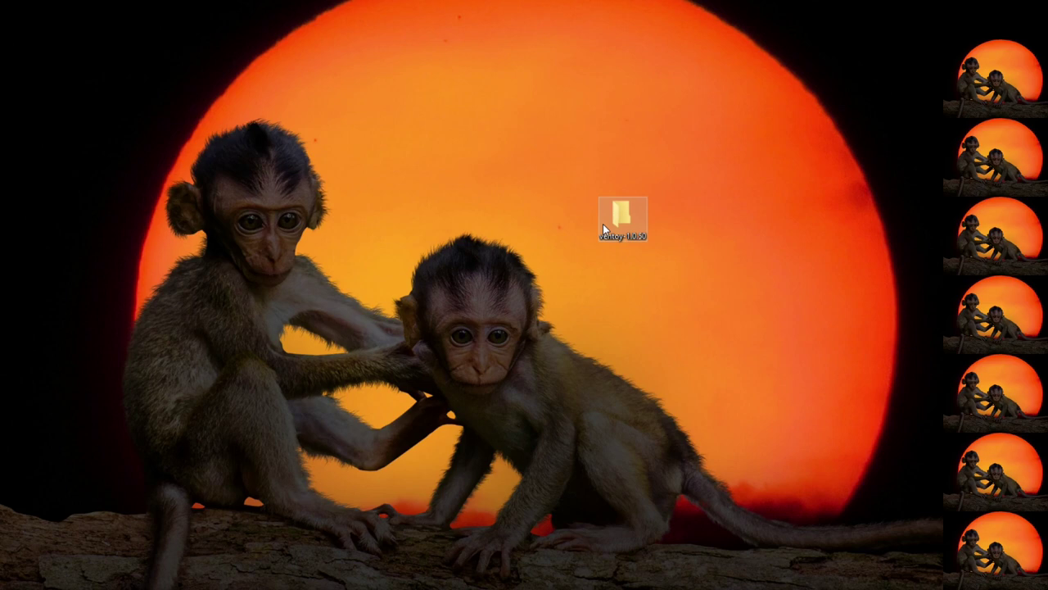
double_click(603, 224)
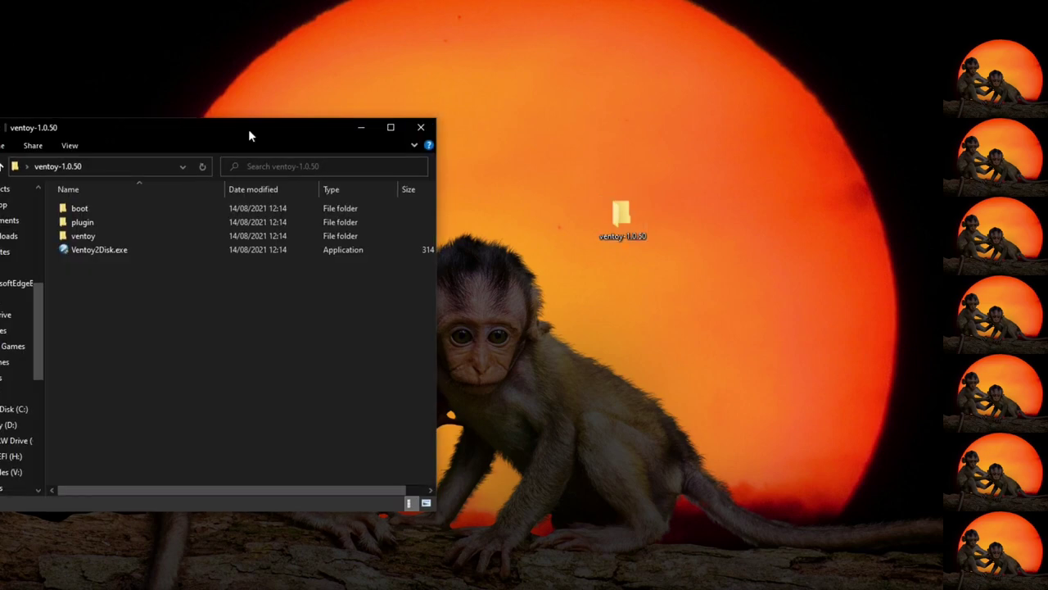
drag(248, 129, 231, 133)
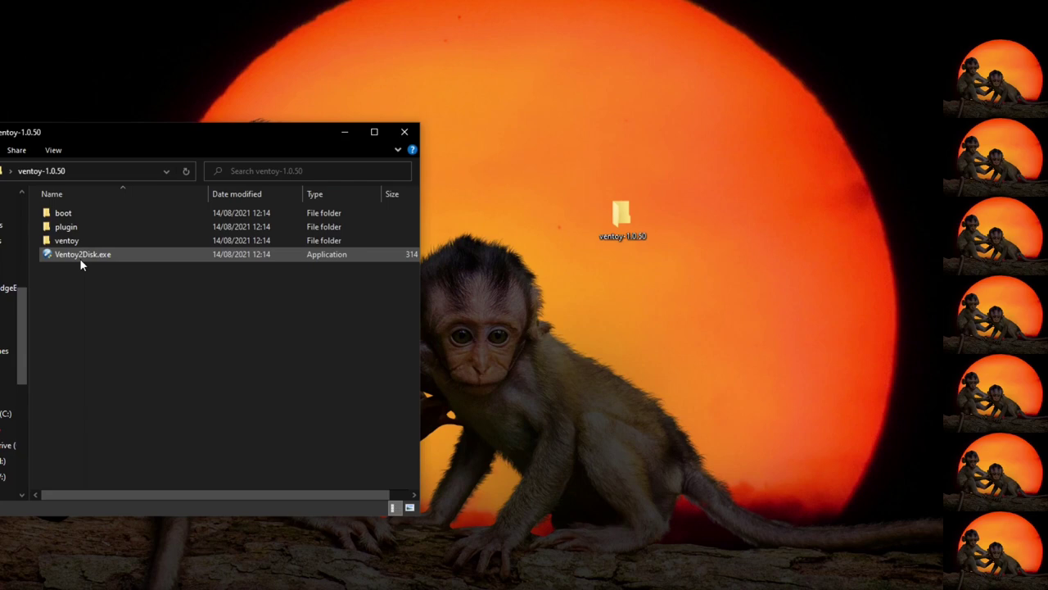
click(86, 257)
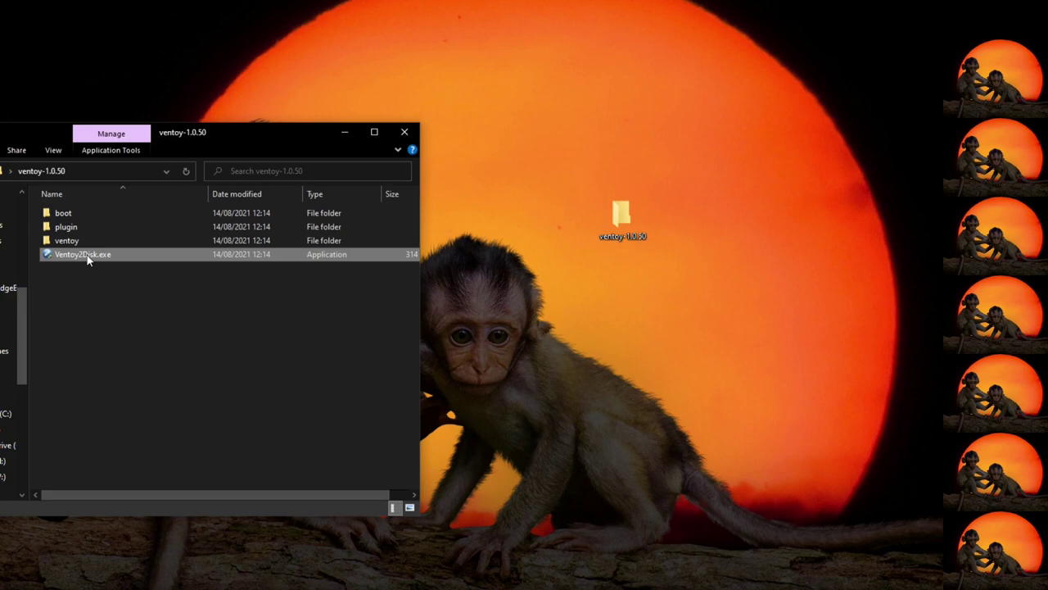
double_click(86, 255)
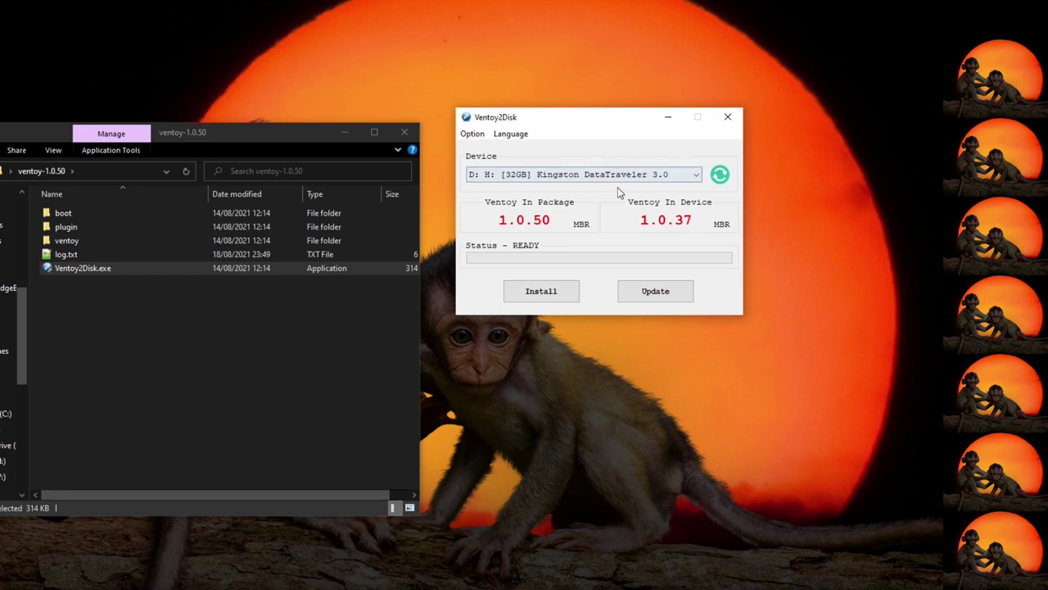
Step: Update Ventoy on the 32GB Kingston DataTraveler 3.0 drive to version 1.0.50 and confirm the upgrade
click(661, 291)
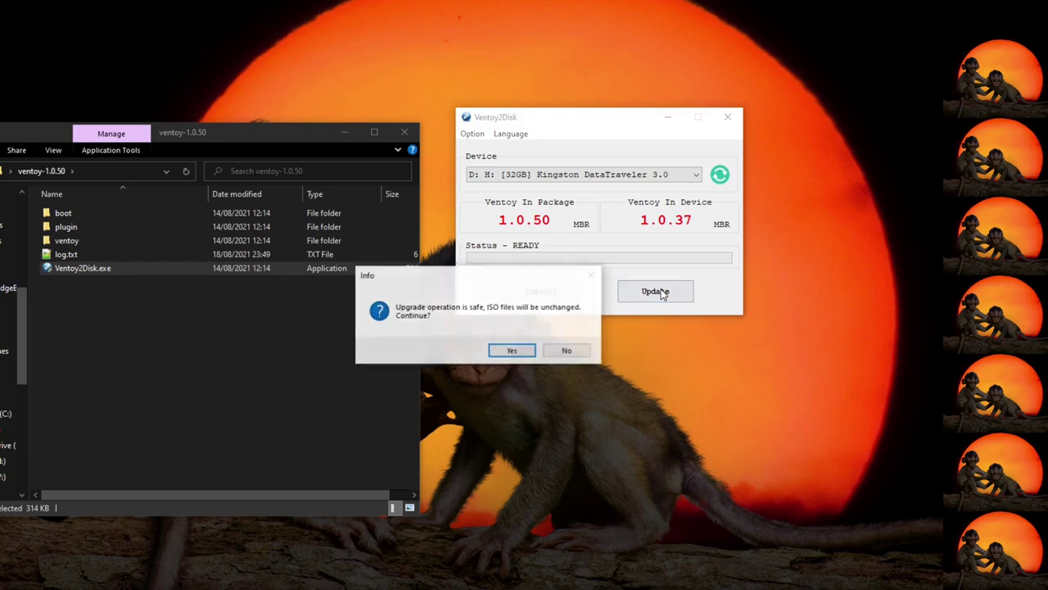
click(509, 350)
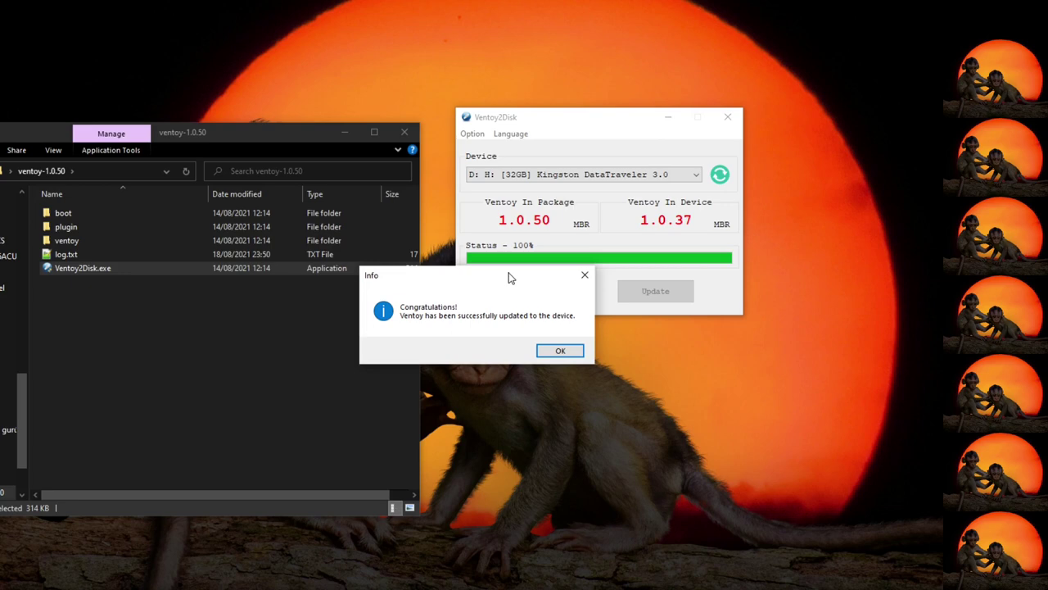
key(Return)
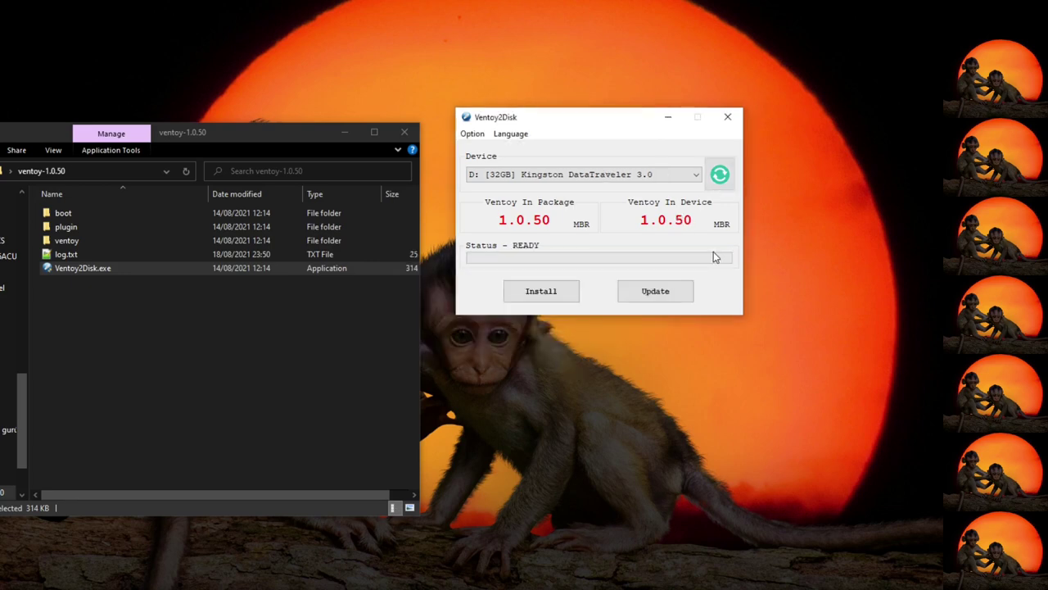
Step: Refresh the device list and install Ventoy on the 512GB ST500LT0 disk, accepting both format confirmations
click(720, 176)
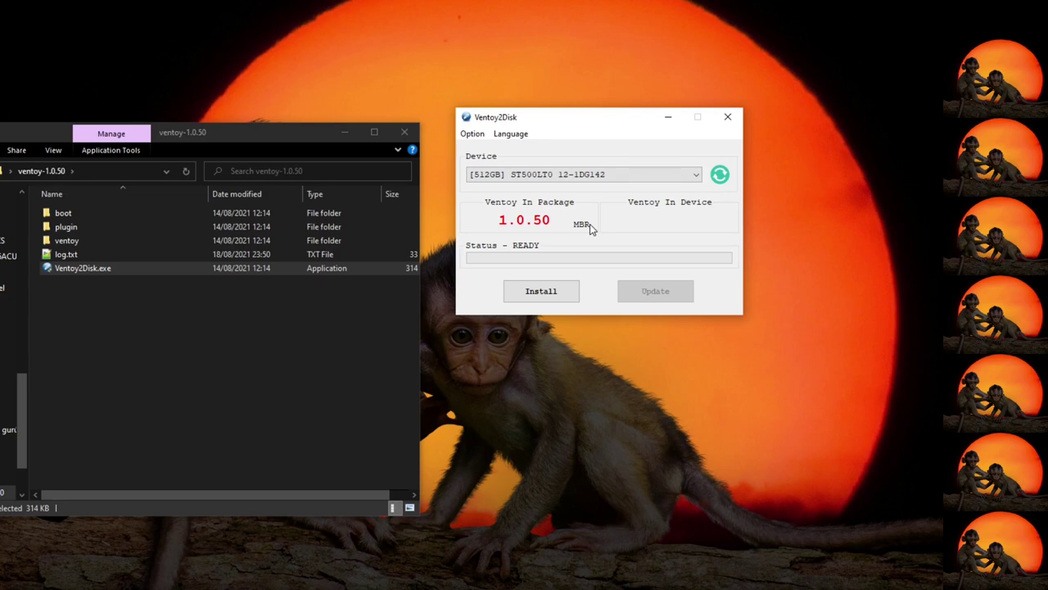
click(541, 291)
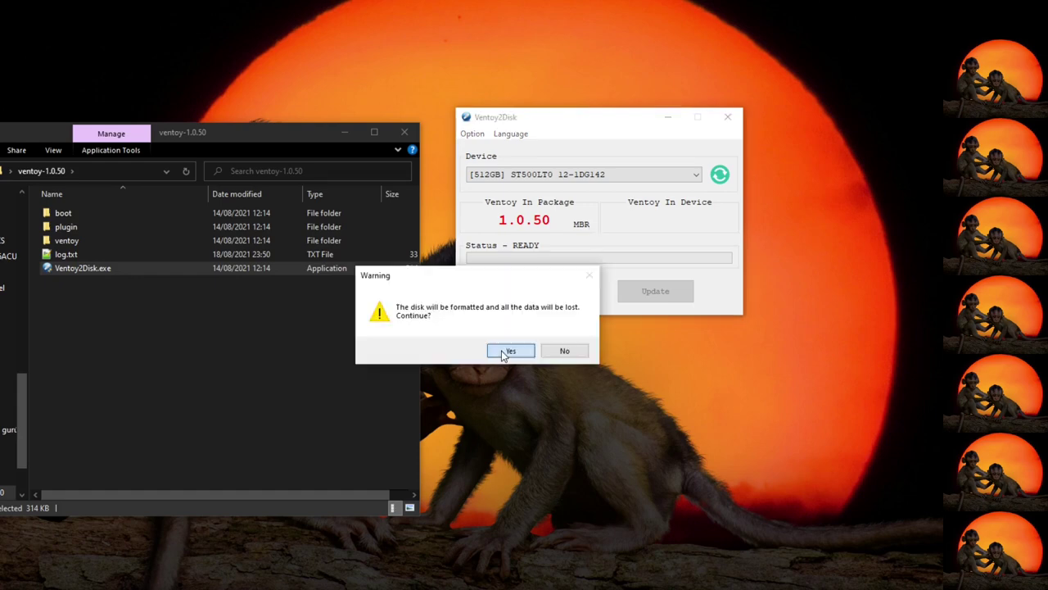
click(506, 351)
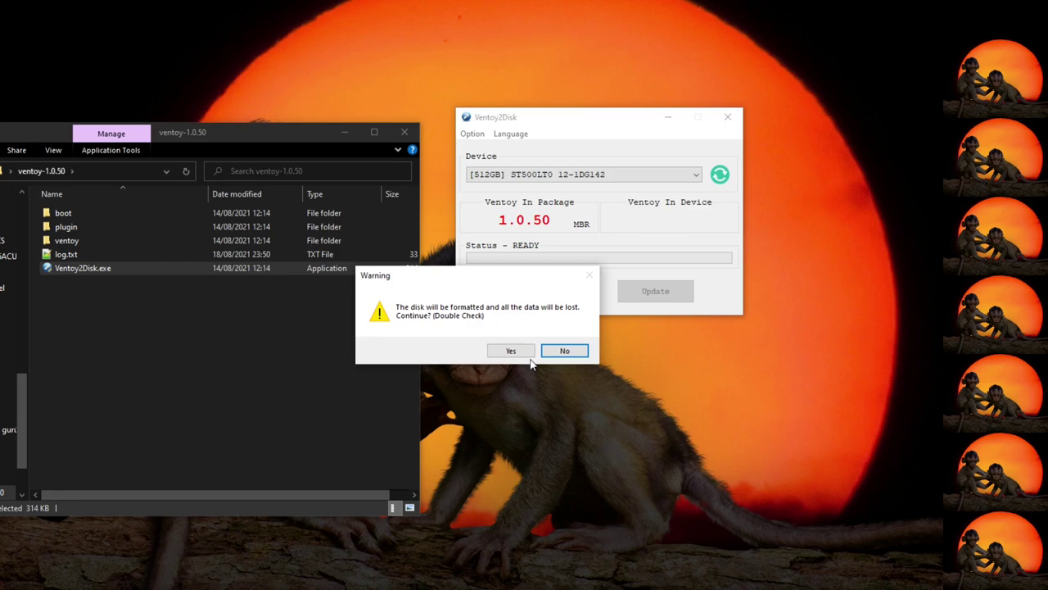
click(511, 351)
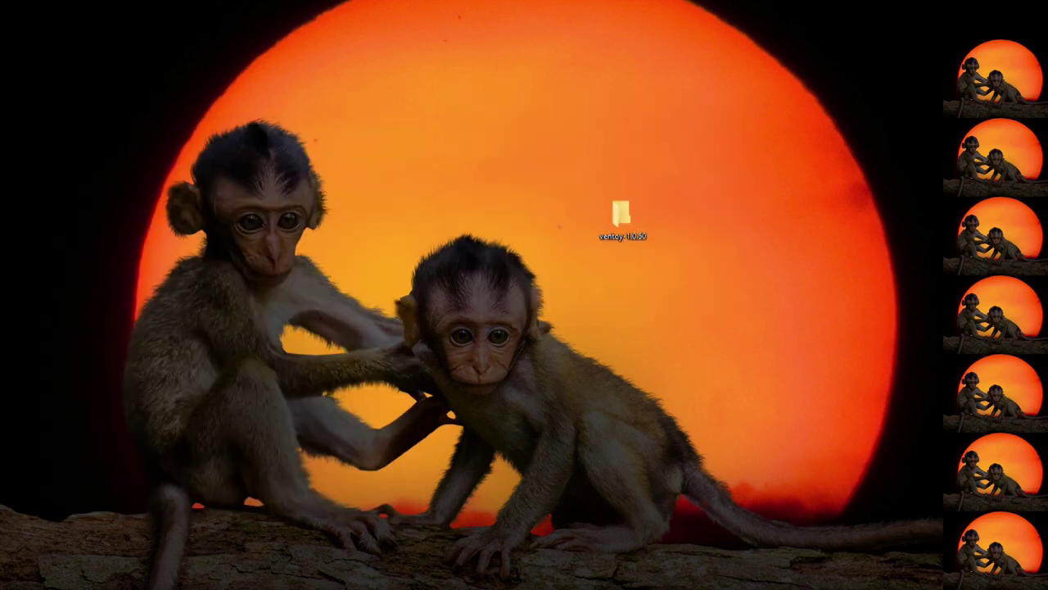
Step: Switch to File Explorer and inspect the Ventoy (E:) drive, then return to the desktop
key(super+e)
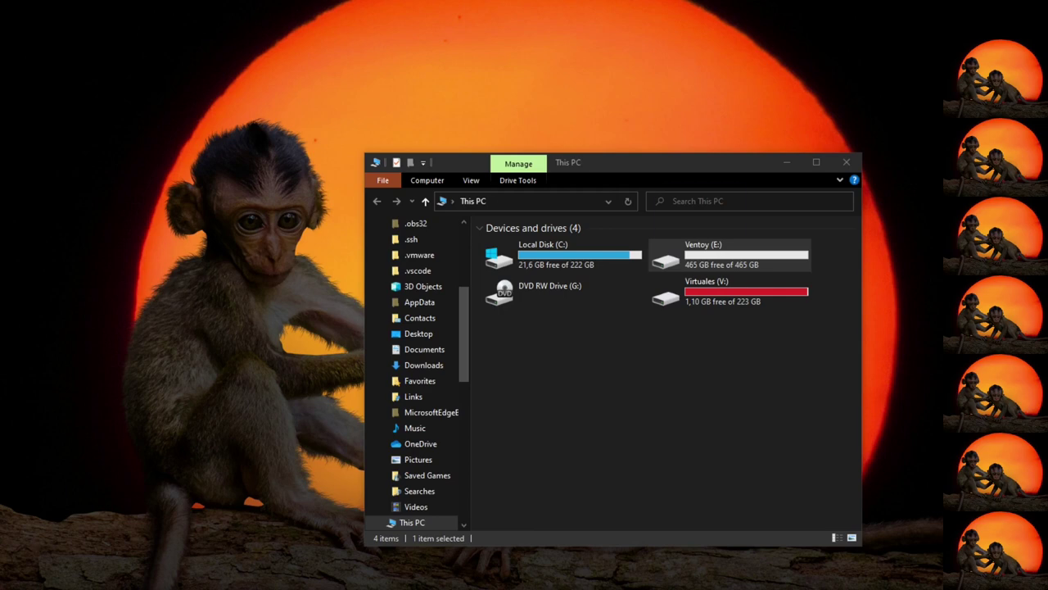
double_click(702, 264)
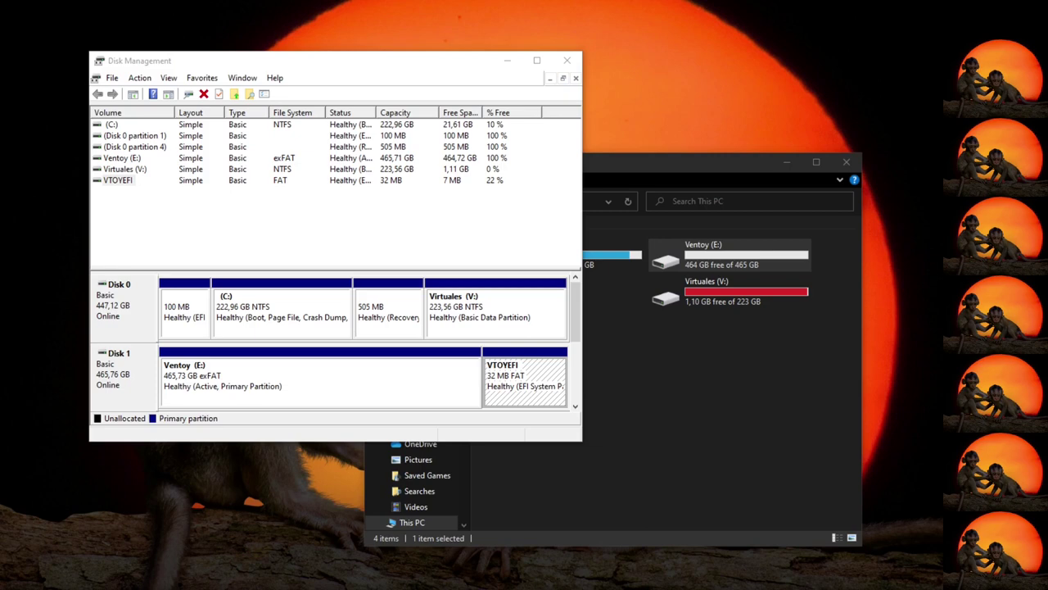
key(super+d)
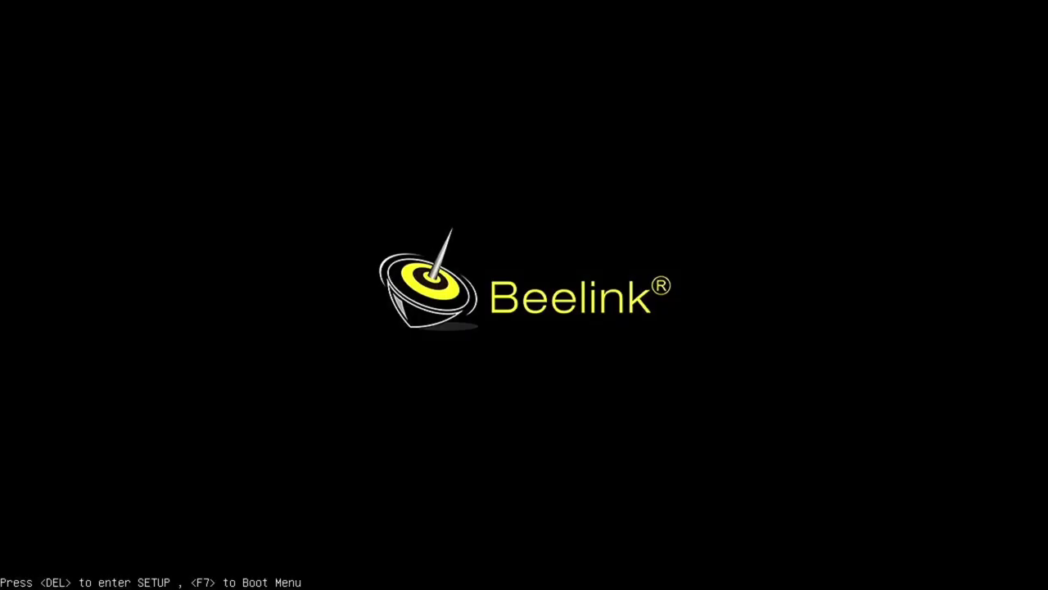
Step: Enter the BIOS setup utility during startup and go to the boot configuration page
key(Delete)
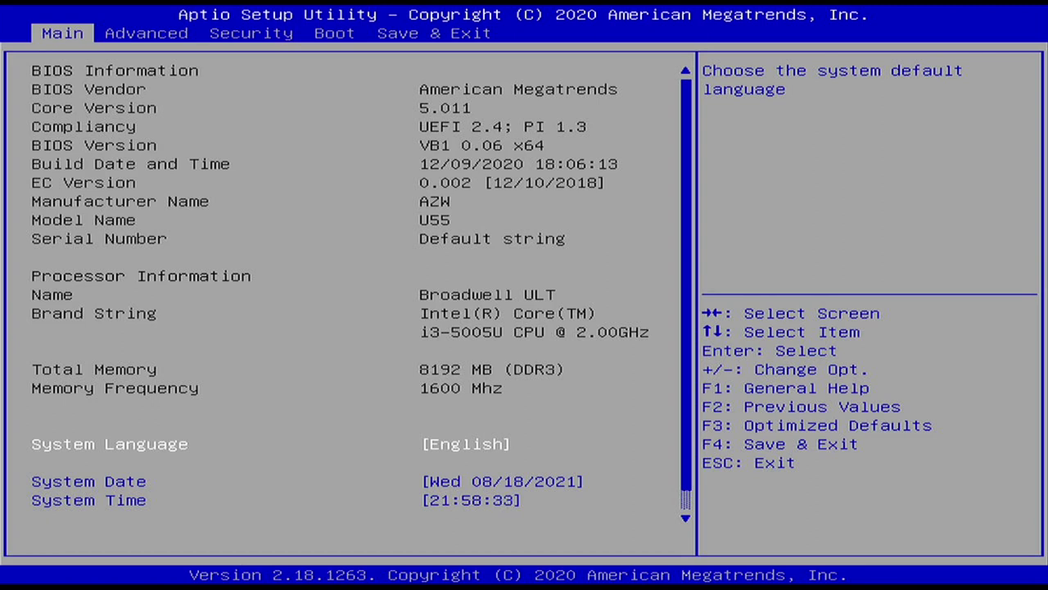
key(Right)
key(Right)
key(Right)
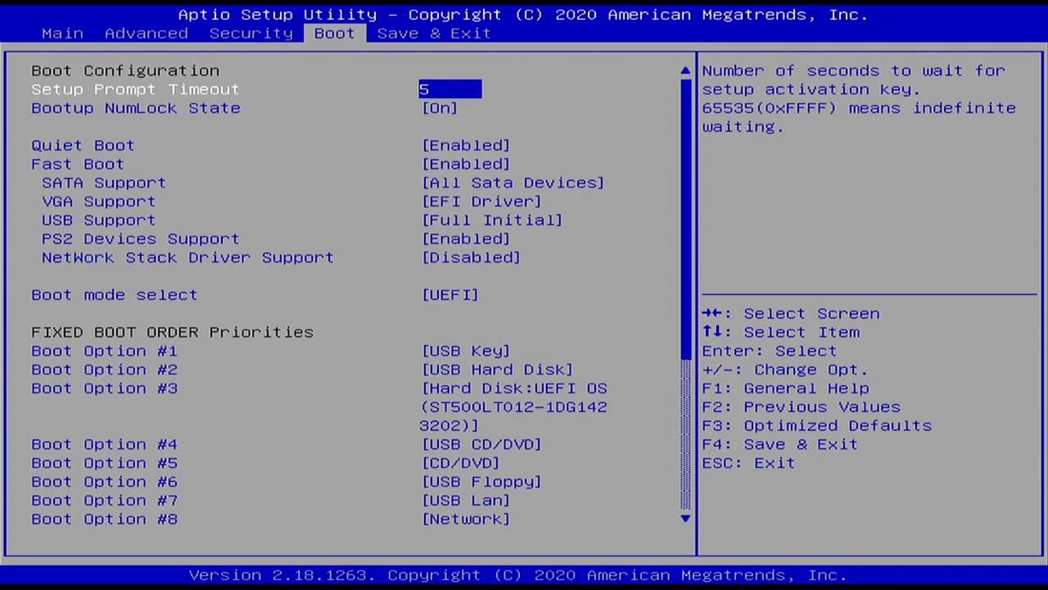
Step: Examine the boot configuration options down to the Boot mode select setting
key(Left)
key(Right)
key(Down)
key(Down)
key(Down)
key(Down)
key(Down)
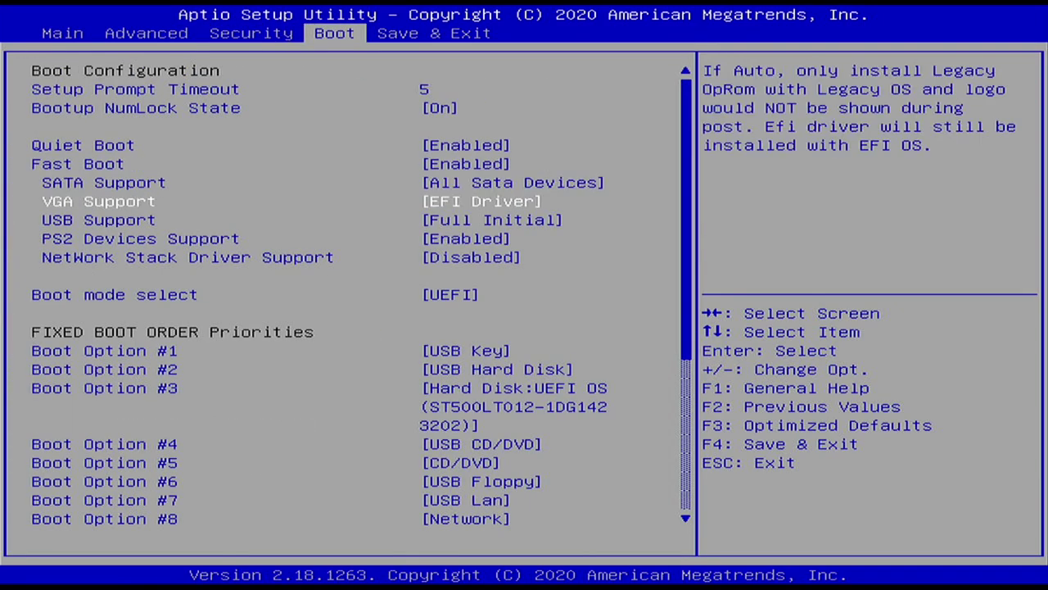
key(Down)
key(Down)
key(Down)
key(Down)
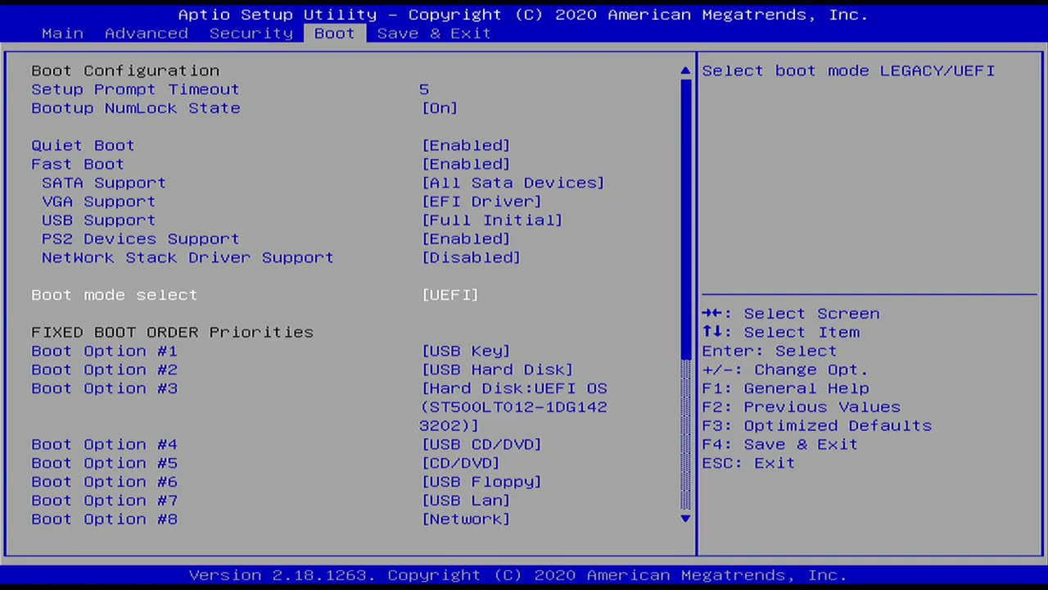
Step: Examine the exit options and the Boot Override entries for the ST500LT012-1DG142 disk
key(Right)
key(Down)
key(Down)
key(Down)
key(Down)
key(Down)
key(Down)
key(Down)
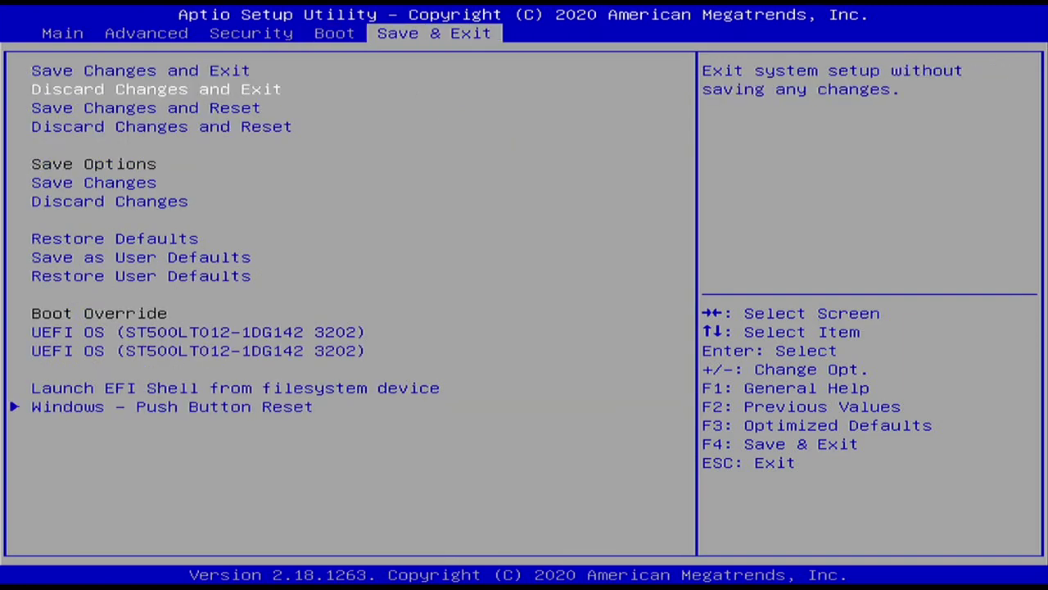
key(Down)
key(Down)
key(Down)
key(Down)
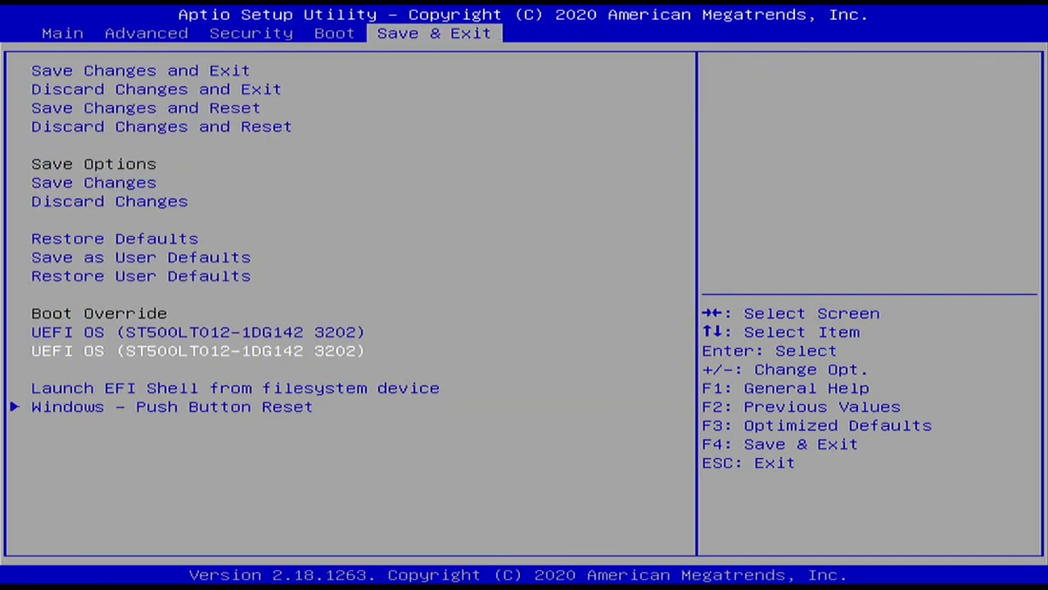
key(Up)
key(Up)
key(Up)
key(Up)
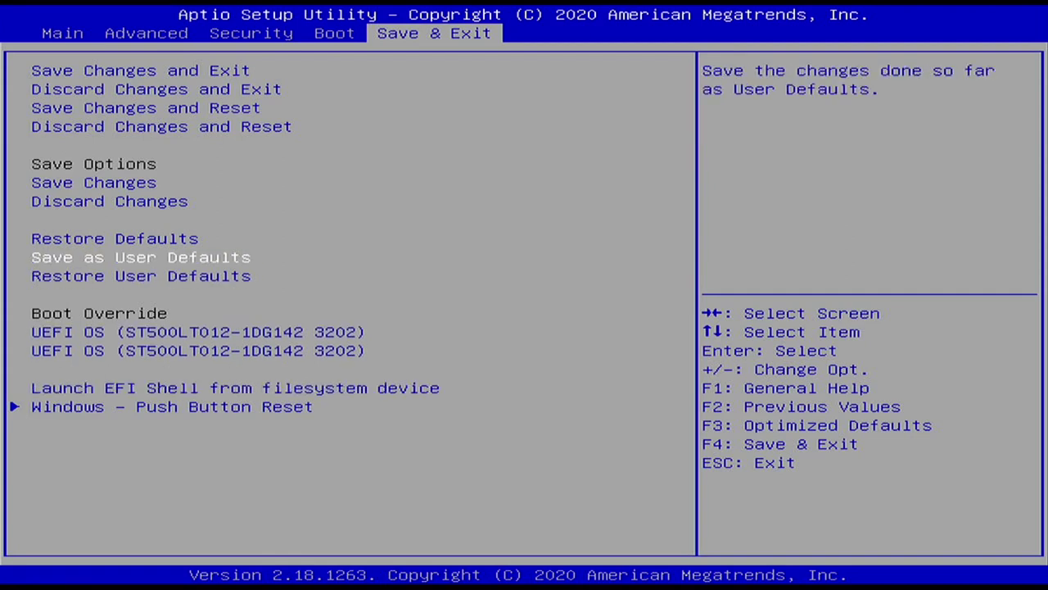
key(Down)
key(Down)
key(Down)
key(Up)
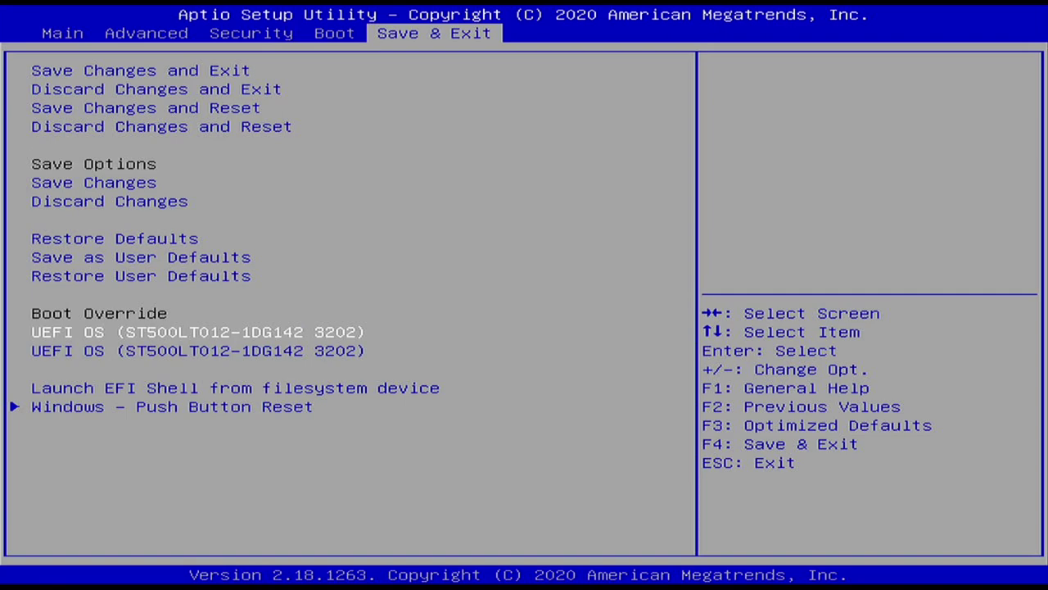
key(Left)
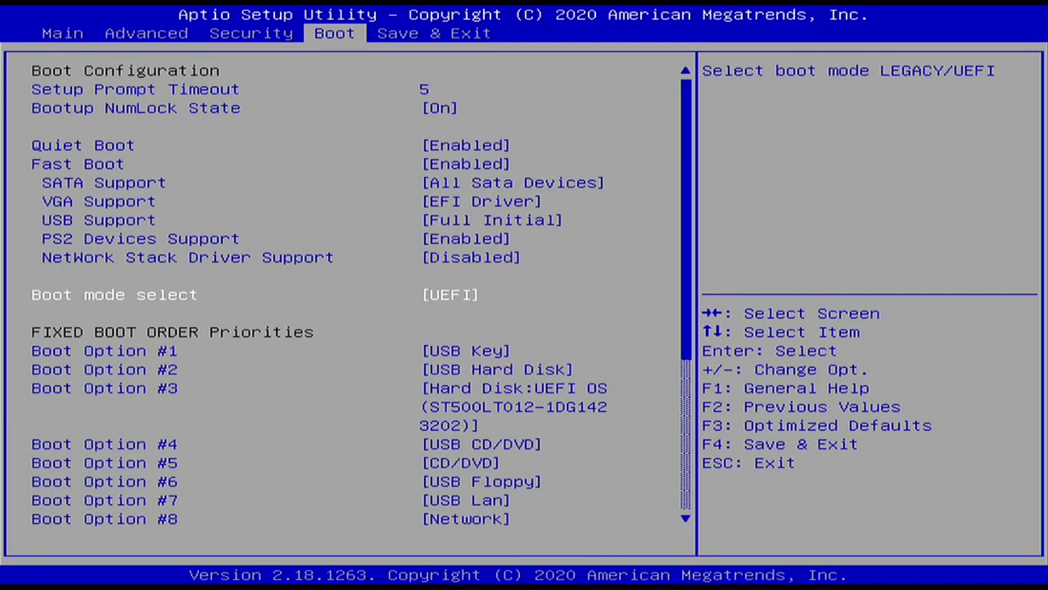
key(Left)
key(Left)
key(Left)
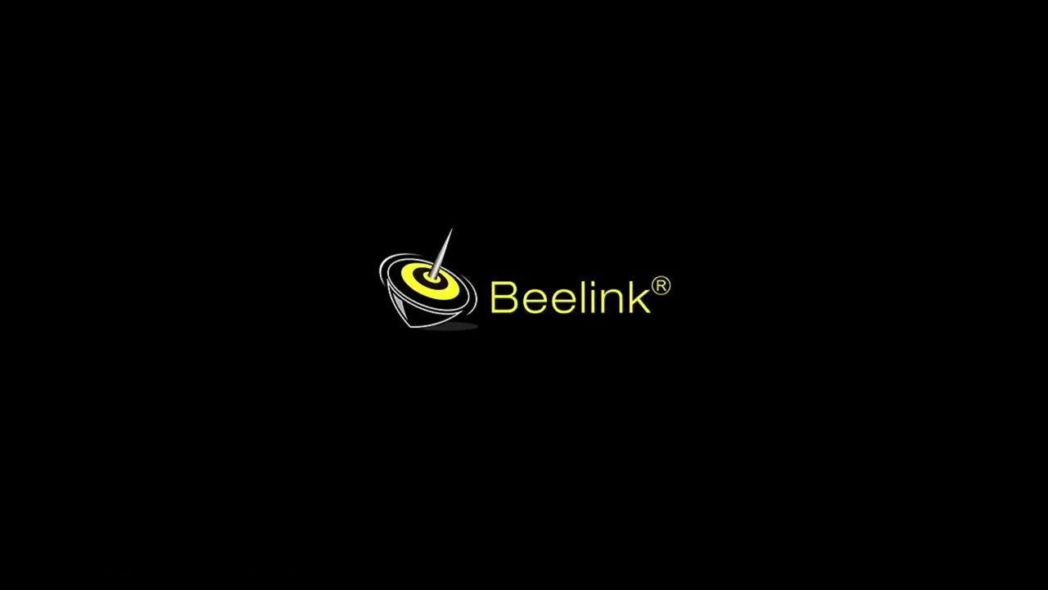
Step: Open the boot device selection during startup and boot from the second UEFI OS (ST500LT012-1DG142 3202) entry
key(F7)
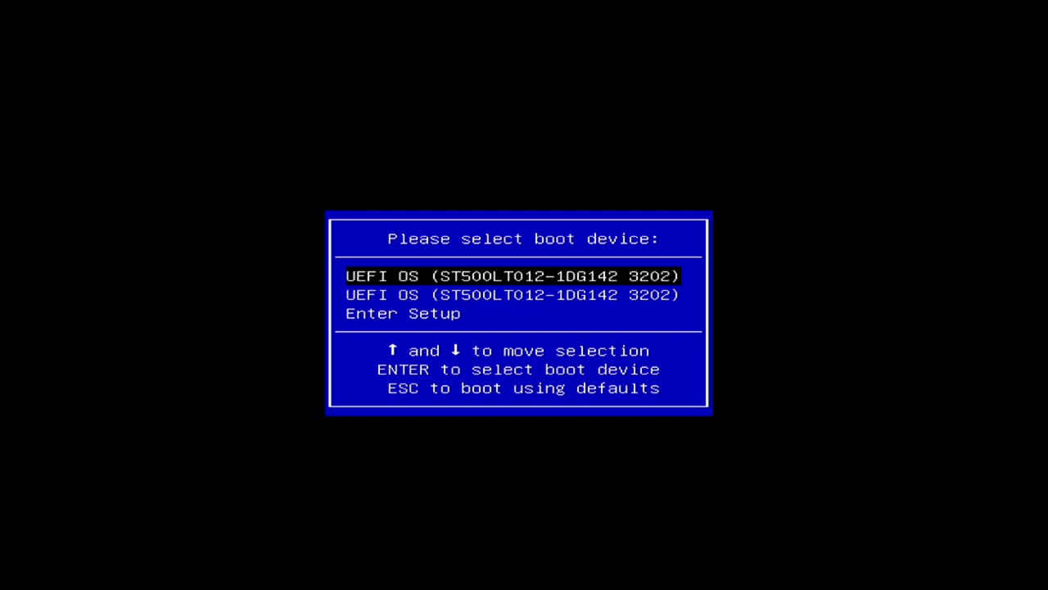
key(Down)
key(Up)
key(Down)
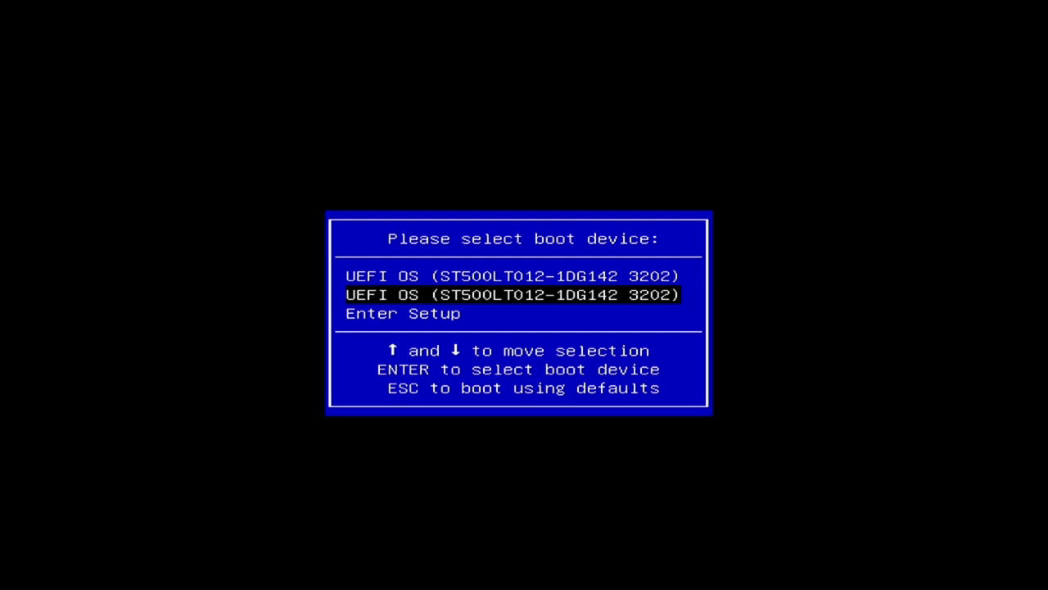
key(Return)
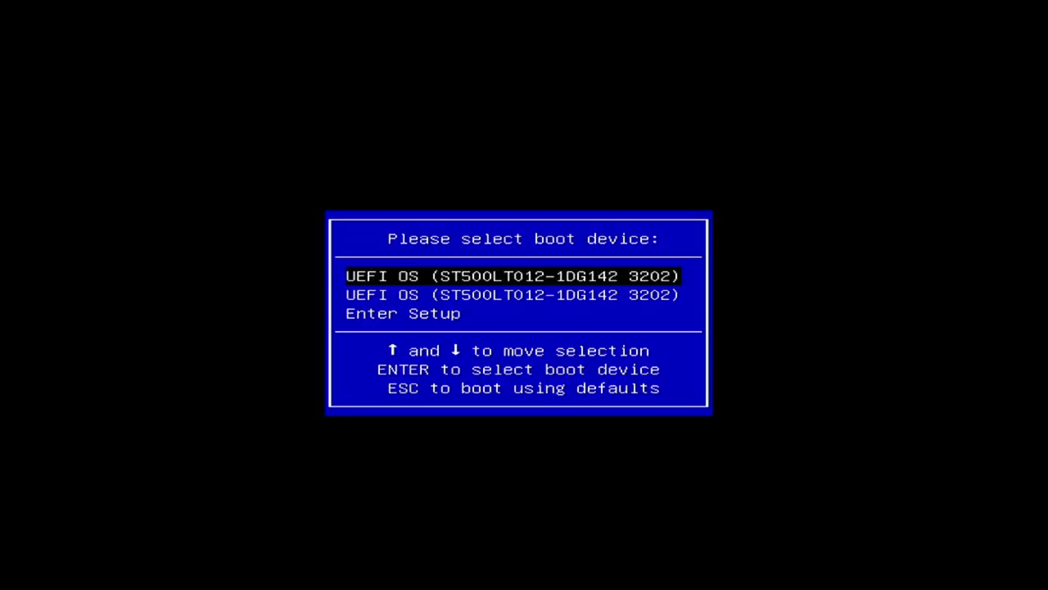
key(Down)
key(Return)
key(Return)
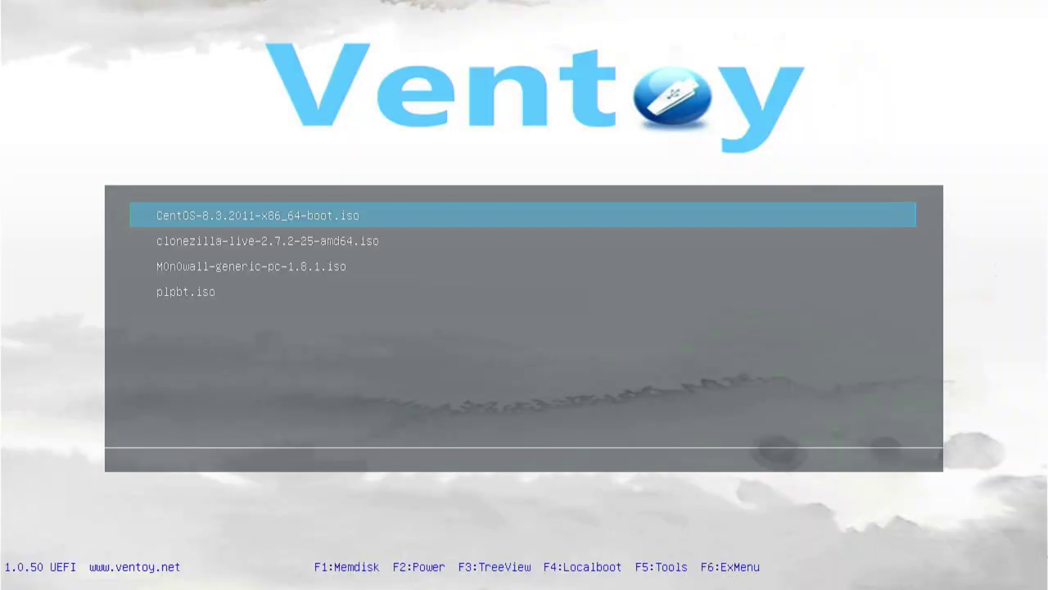
Step: Look through the bootable ISO files, from CentOS-8.3.2011-x86_64-boot.iso down to plpbt.iso and back
key(Down)
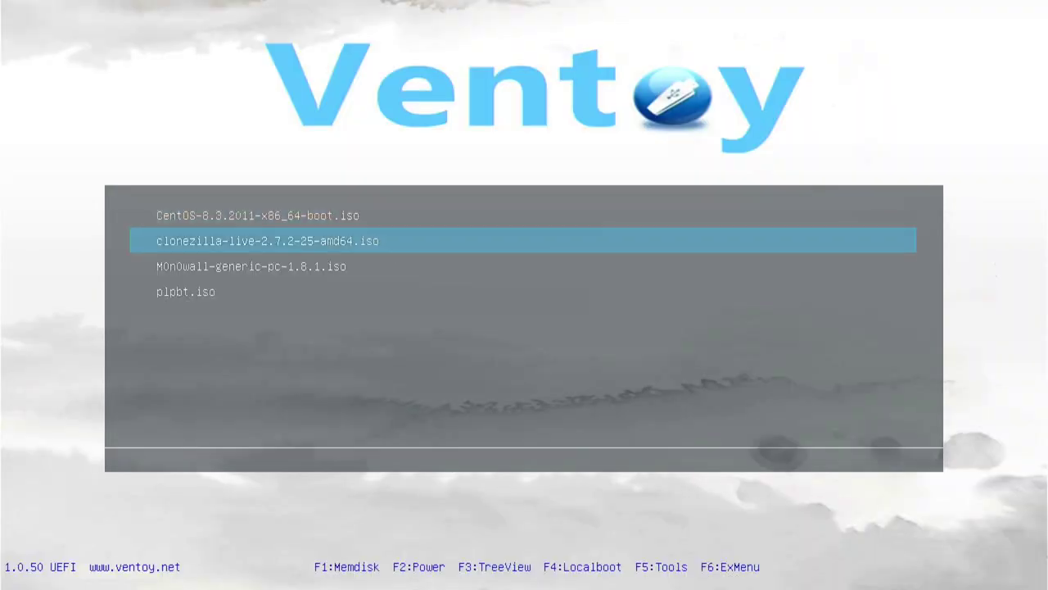
key(Down)
key(Up)
key(Up)
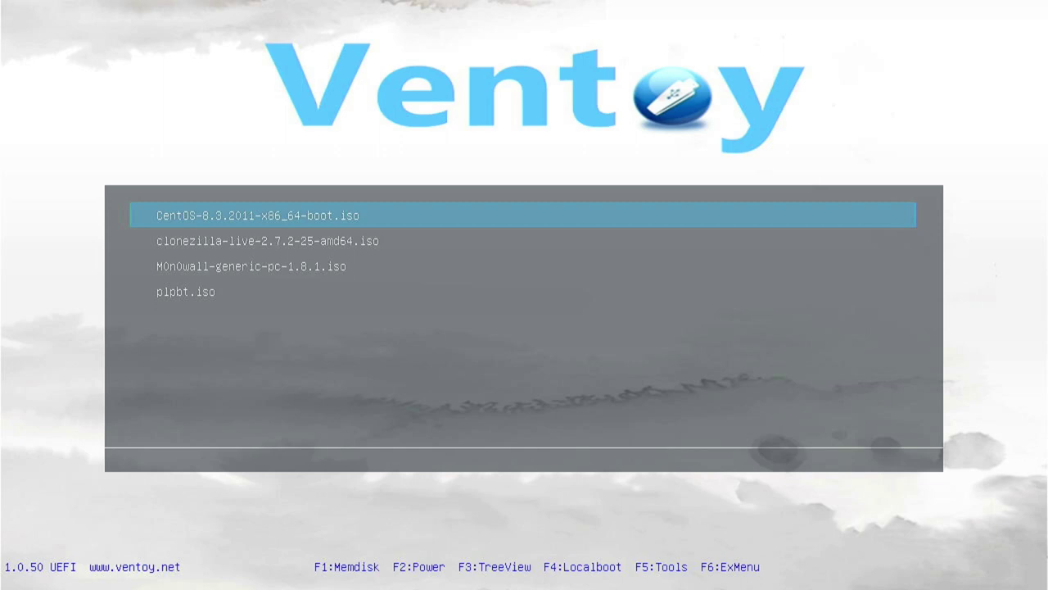
key(Down)
key(Down)
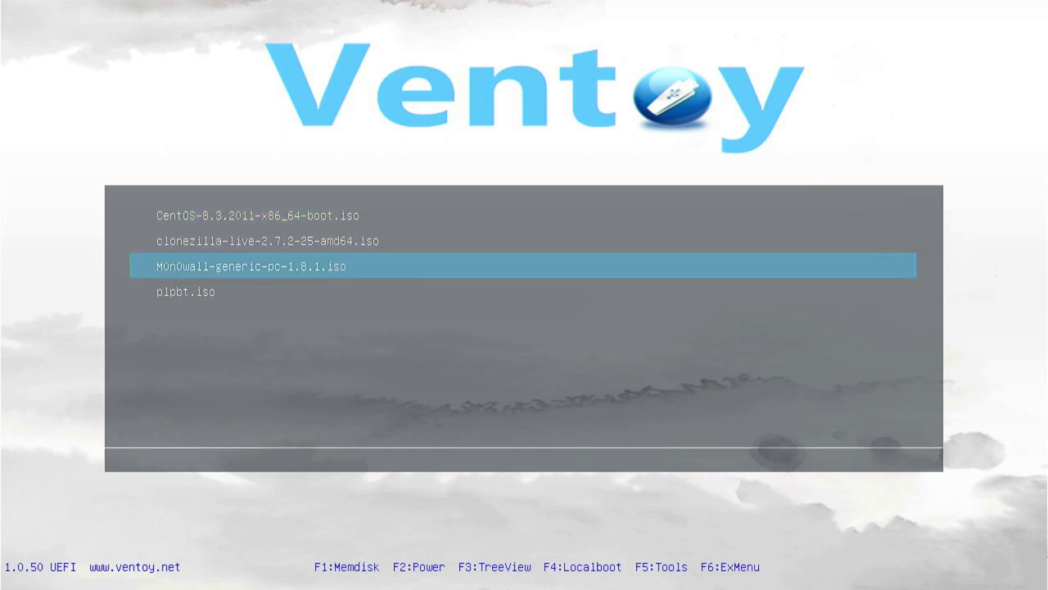
key(Down)
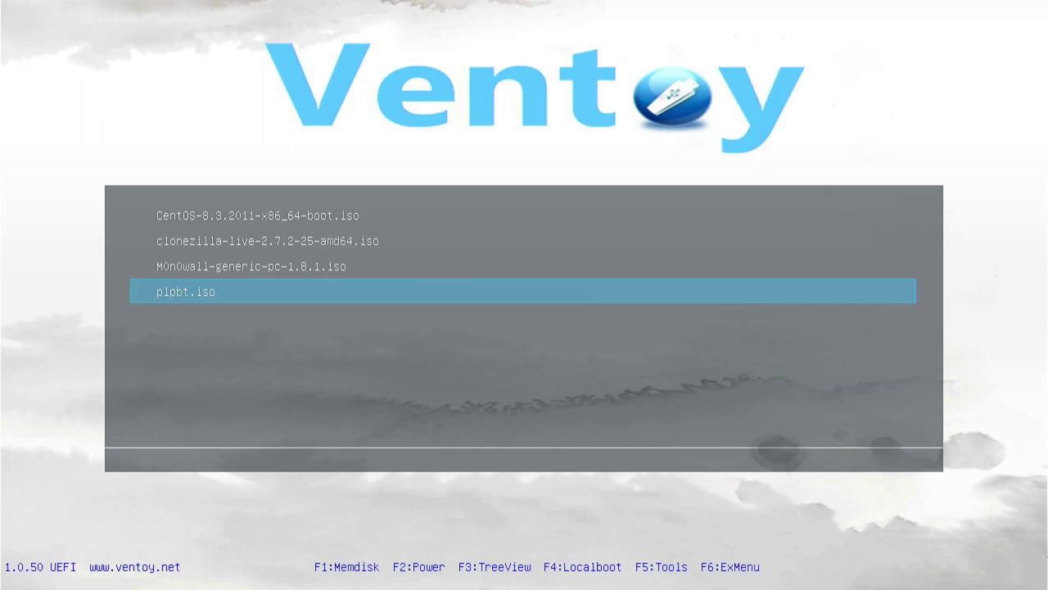
key(Up)
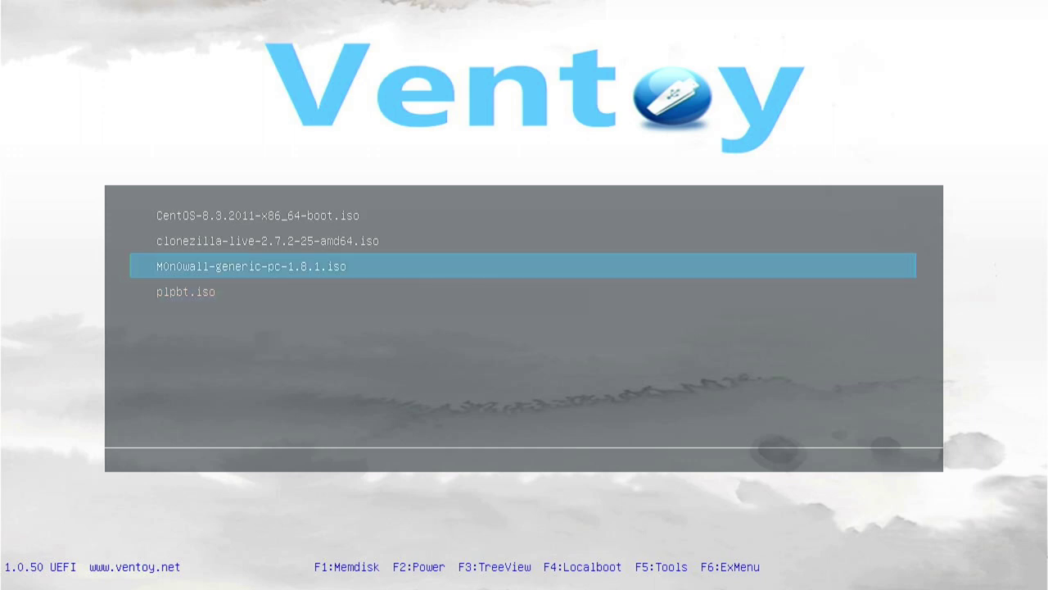
key(Up)
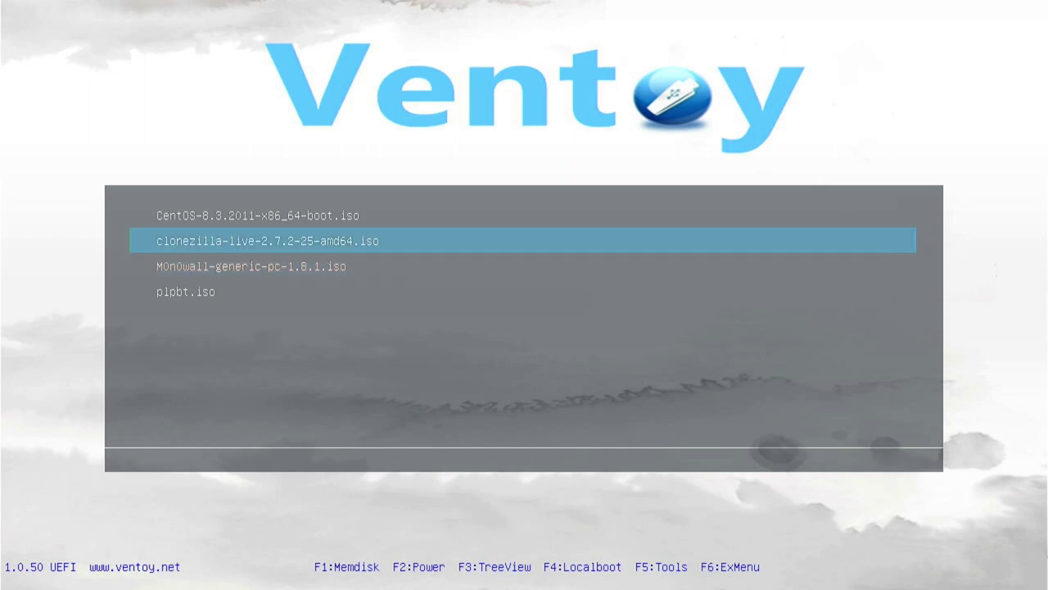
key(Up)
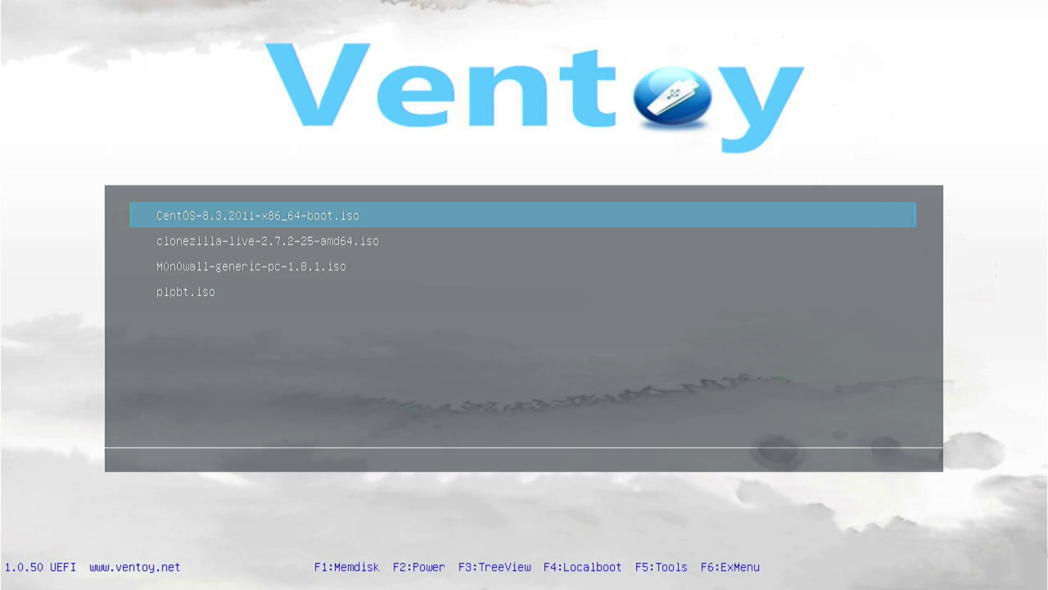
Step: Examine Ventoy's tool options, from Keyboard Layouts to the plugin json configuration check, and return to the ISO list
key(F5)
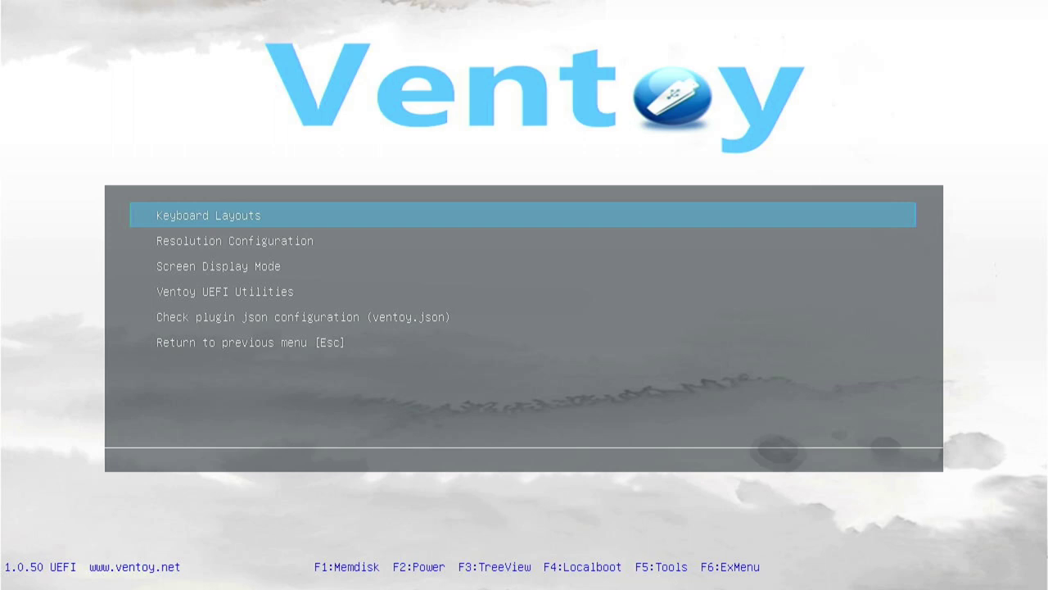
key(Down)
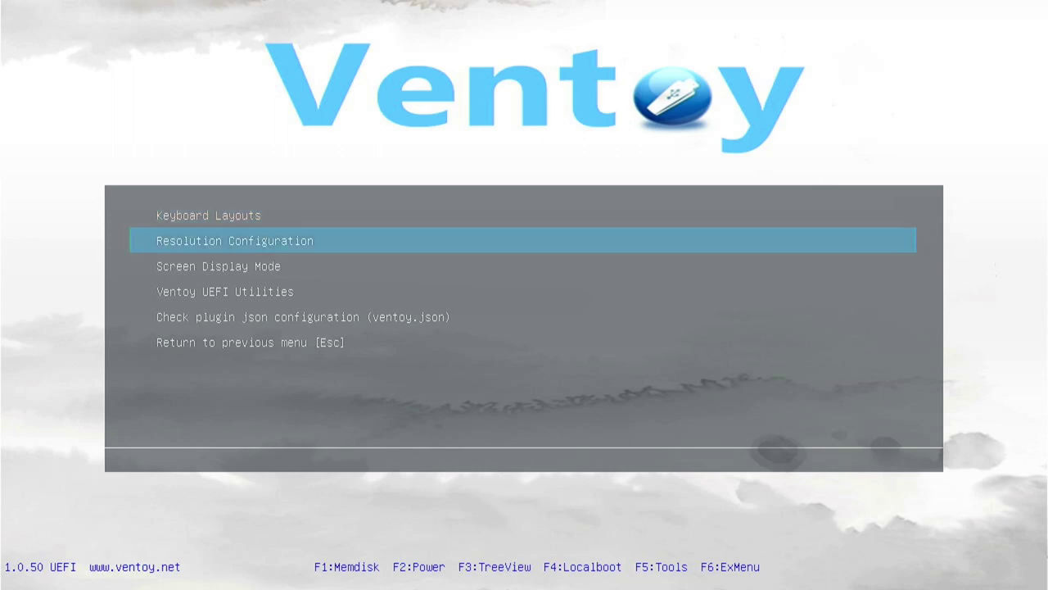
key(Down)
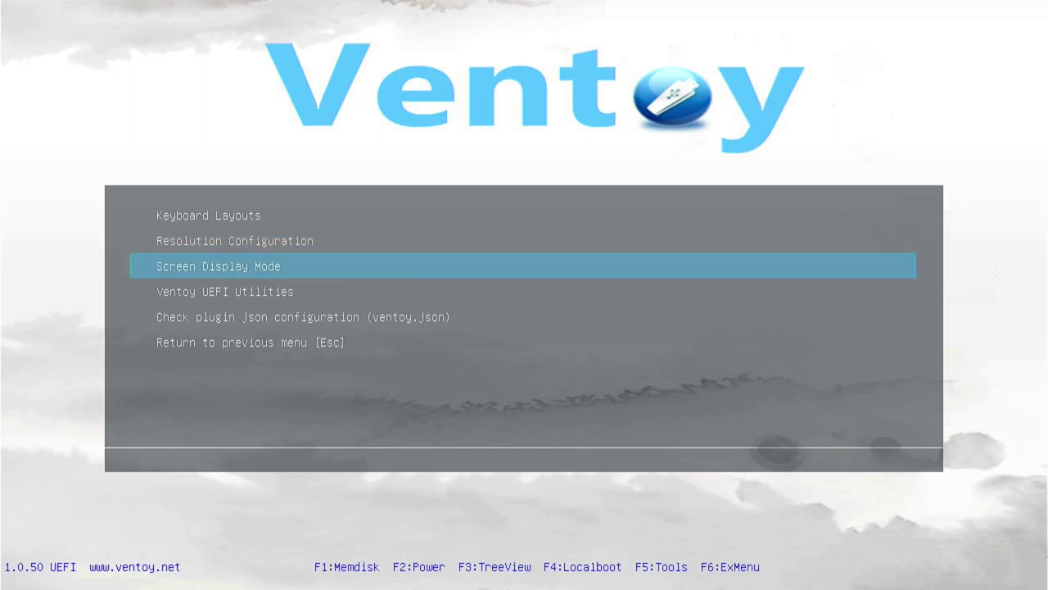
key(Down)
key(Down)
key(Down)
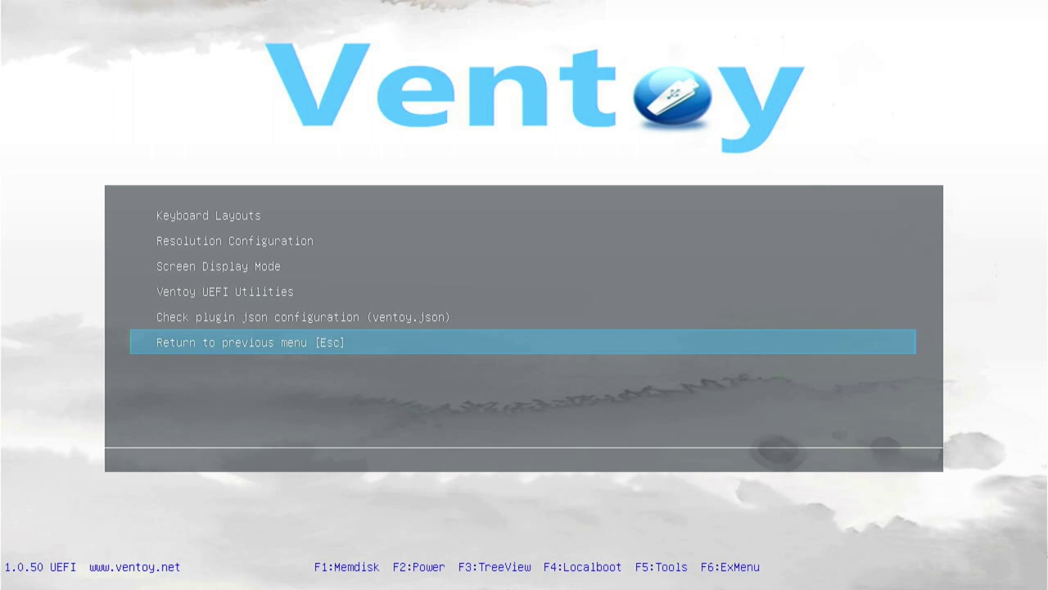
key(Return)
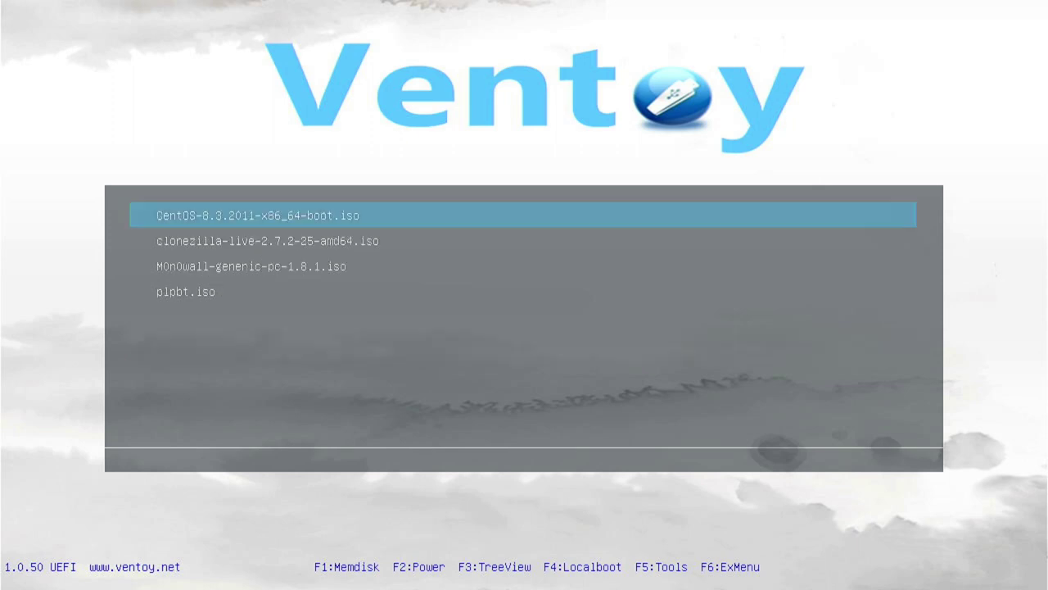
Step: Examine the local boot options for Windows and BOOTX64.EFI, and return to the ISO list
key(Down)
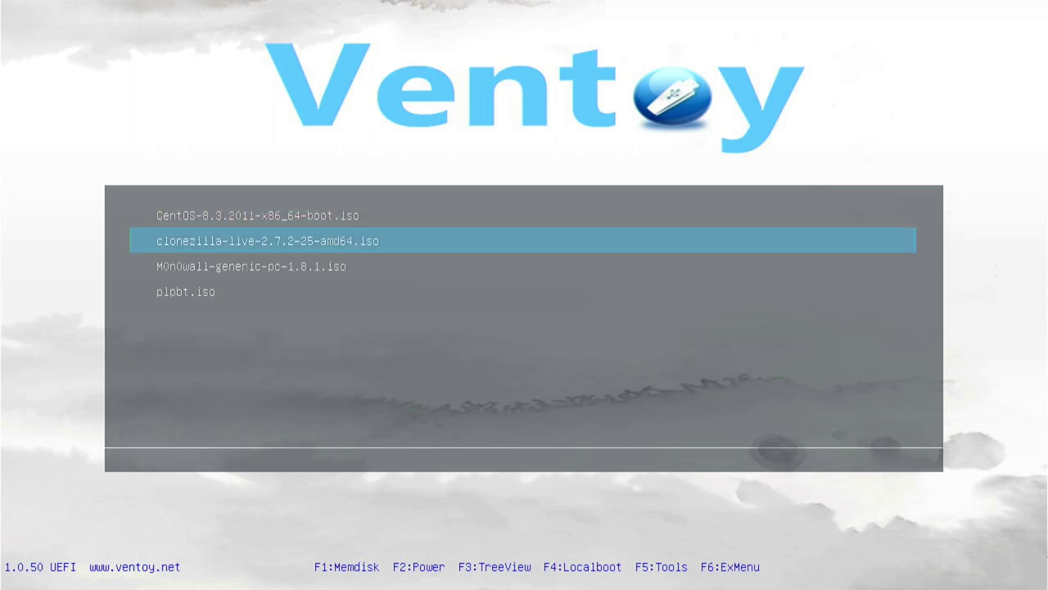
key(F4)
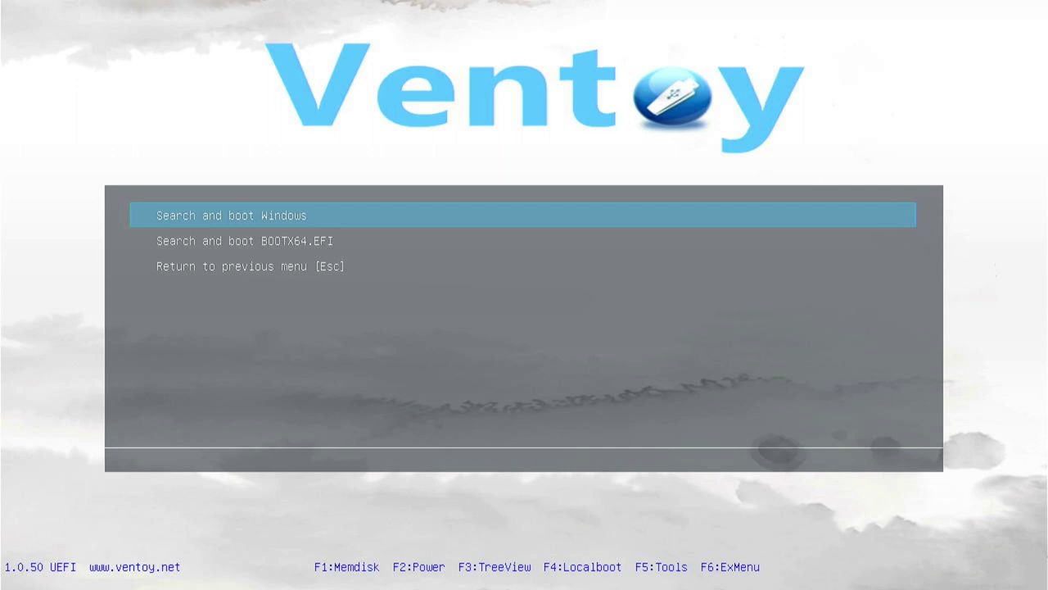
key(Down)
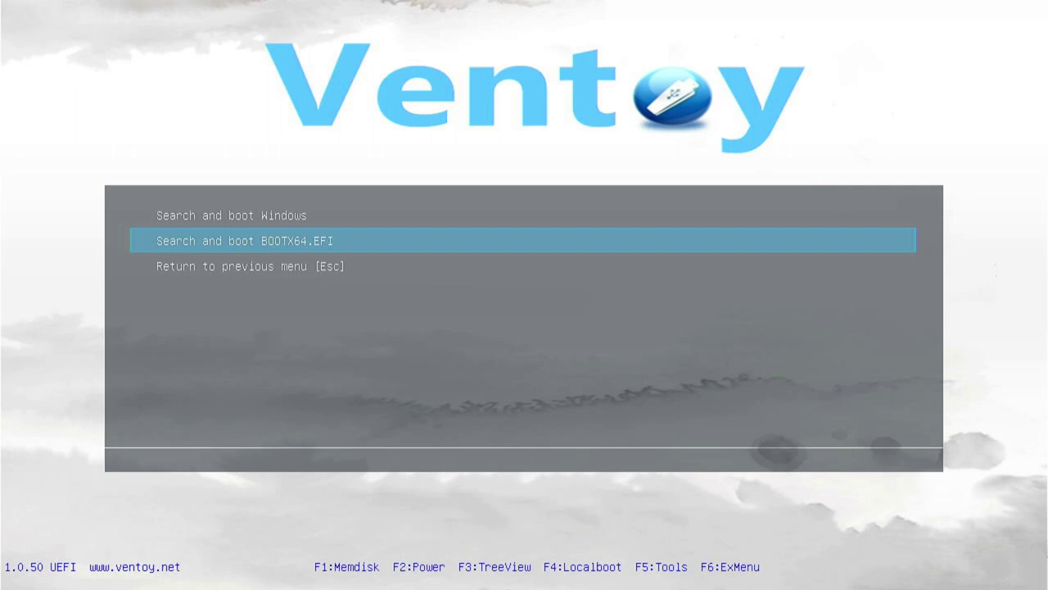
key(Down)
key(Up)
key(Up)
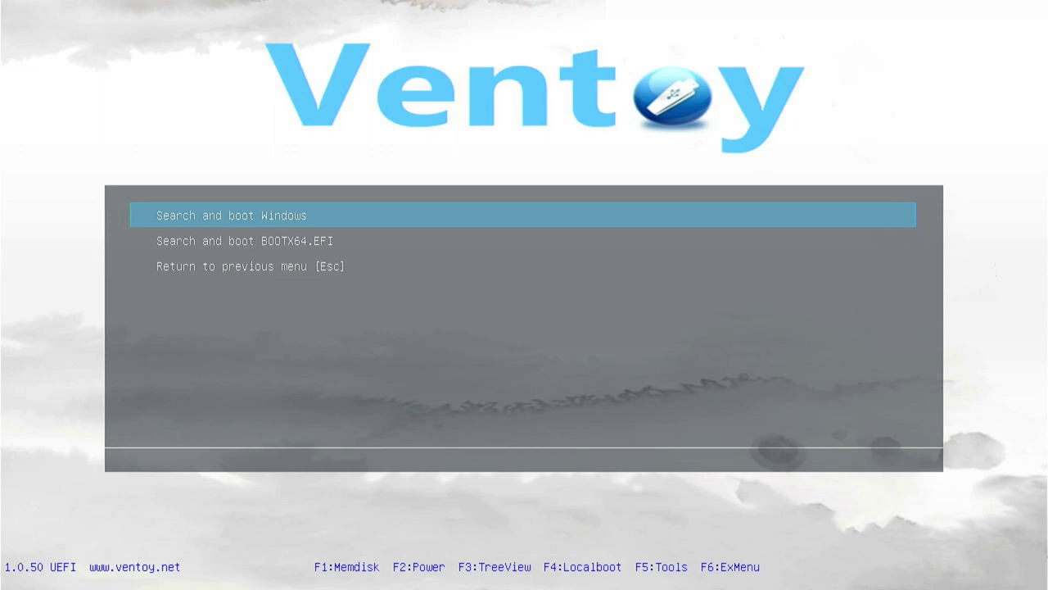
key(Escape)
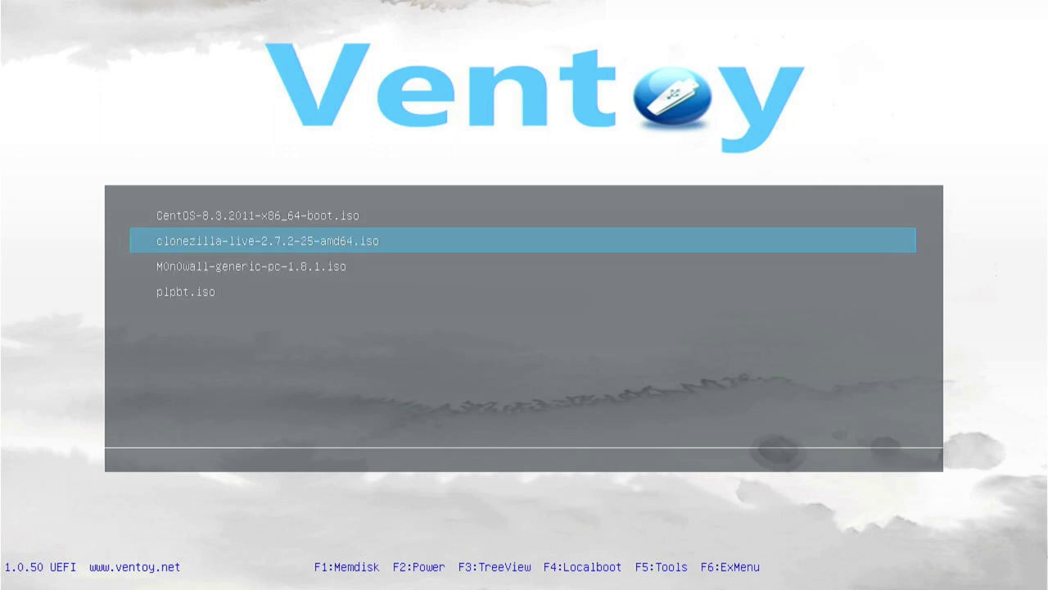
Step: Display the ISO files in TreeView, look through the entries with their sizes, and return to ListView
key(F3)
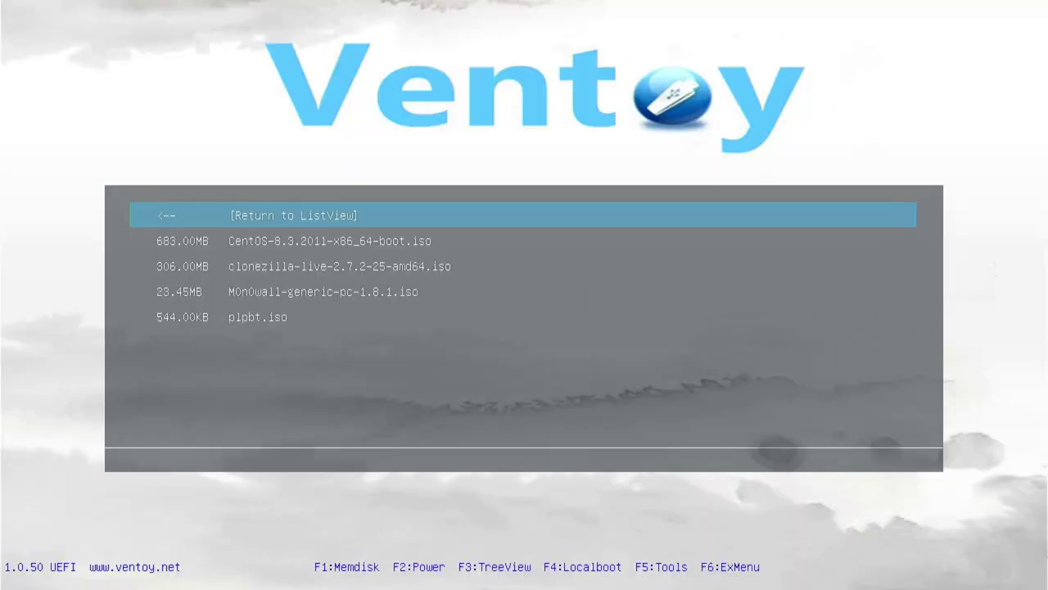
key(Down)
key(Down)
key(Down)
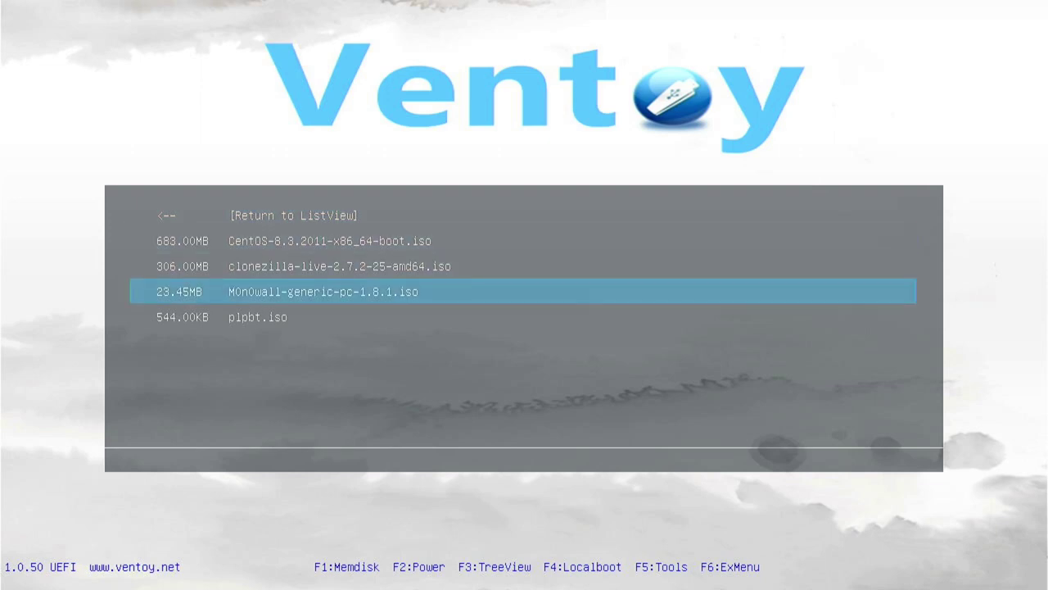
key(Down)
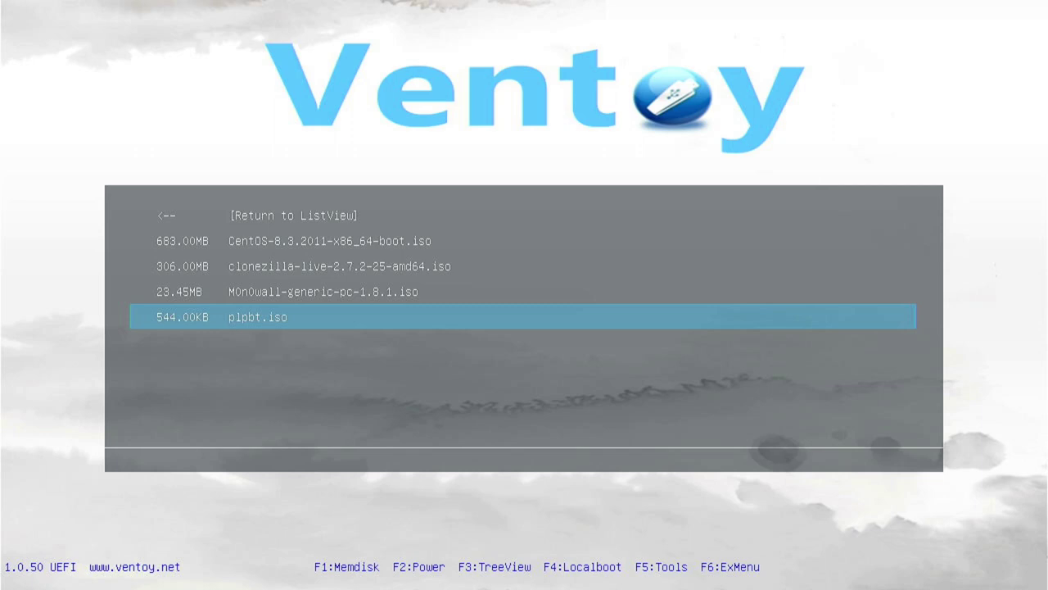
key(Up)
key(Up)
key(Up)
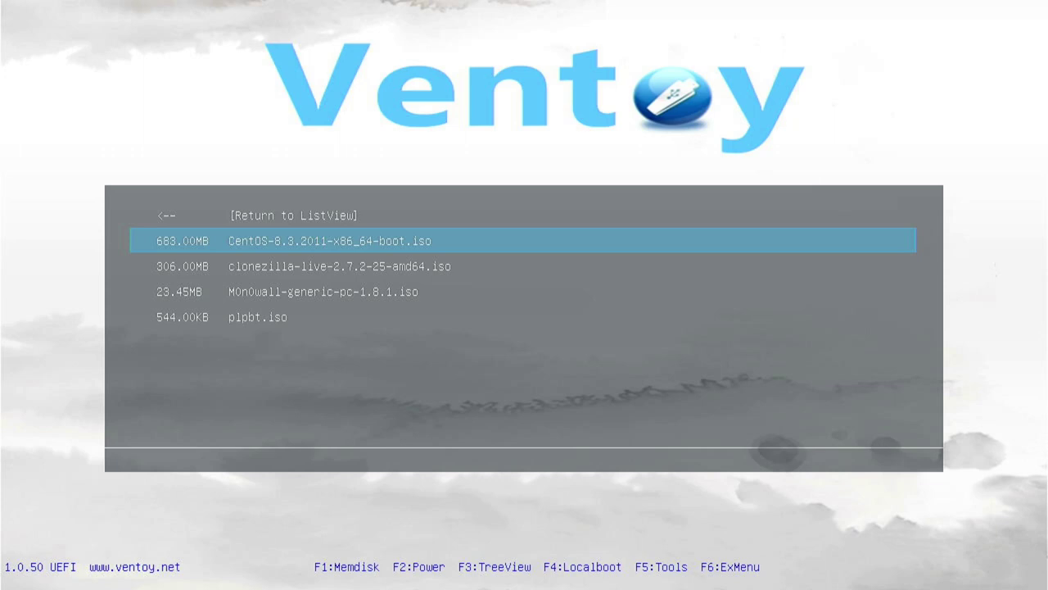
key(Down)
key(Down)
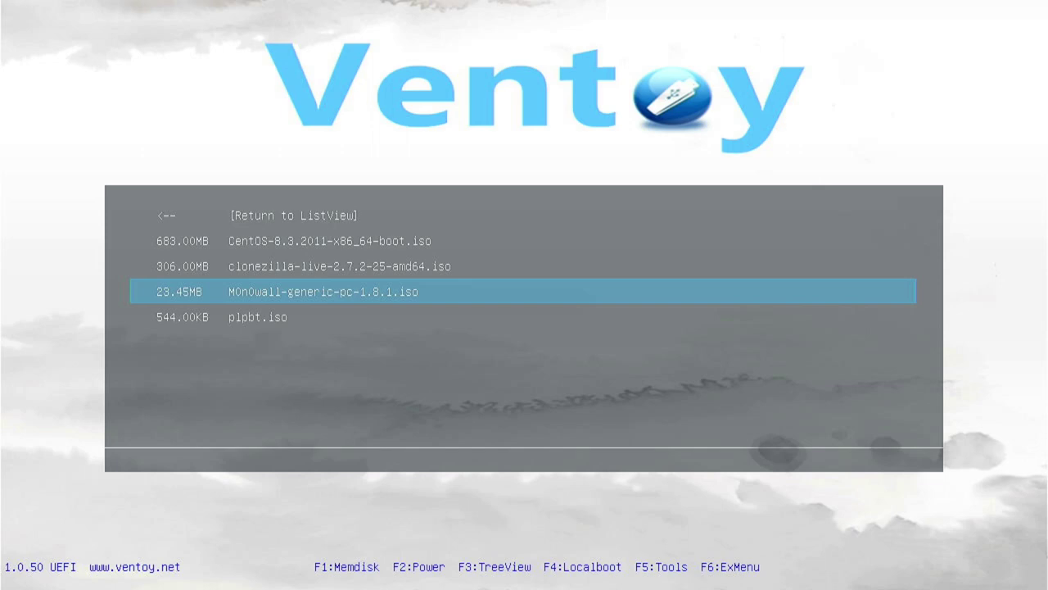
key(F3)
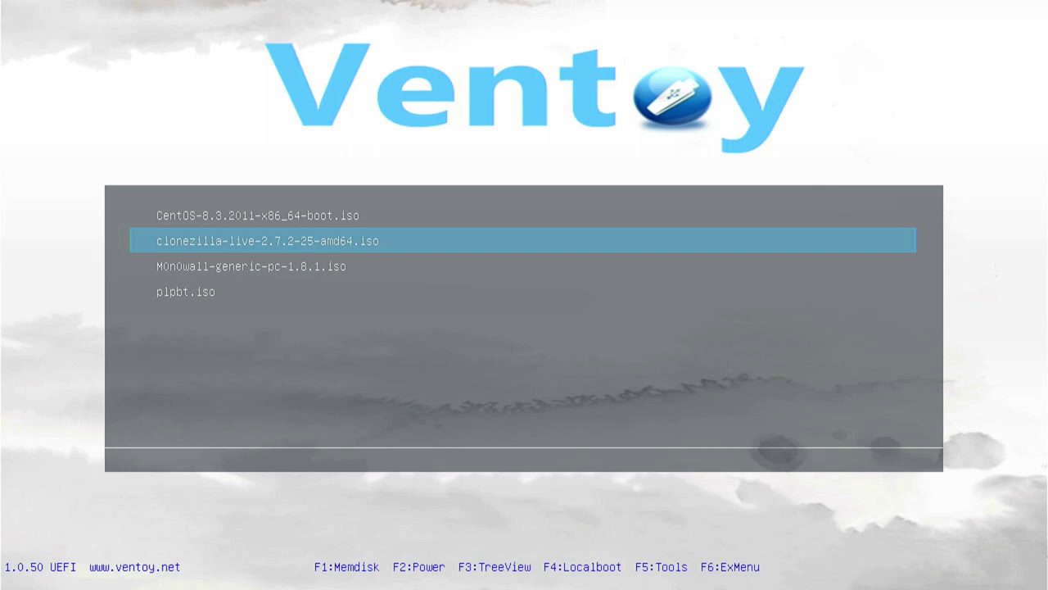
Step: Toggle Memdisk mode on and off again, and start plpbt.iso
key(F1)
key(Down)
key(Down)
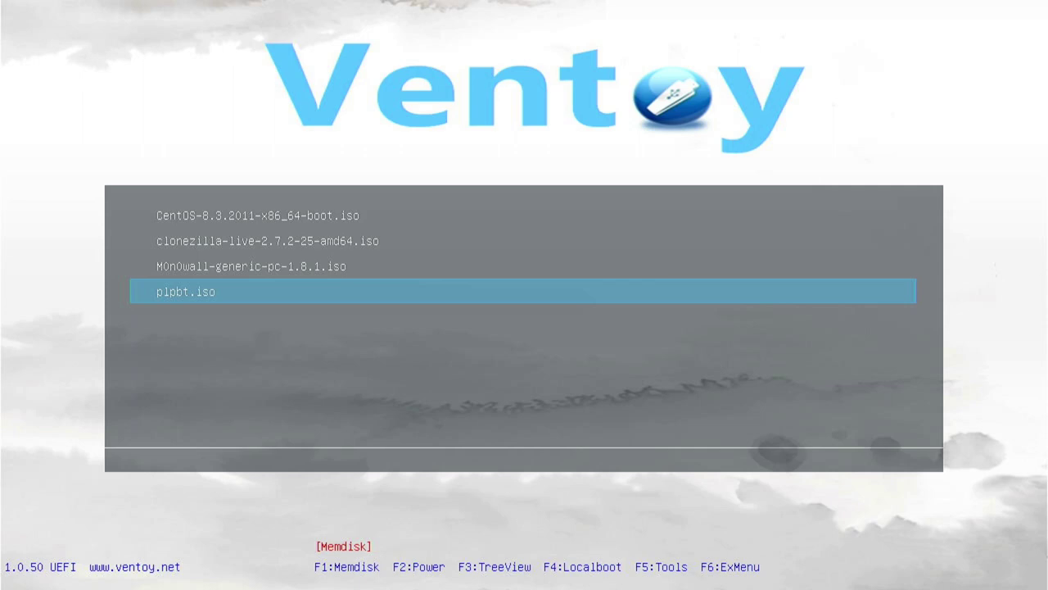
key(F1)
key(Return)
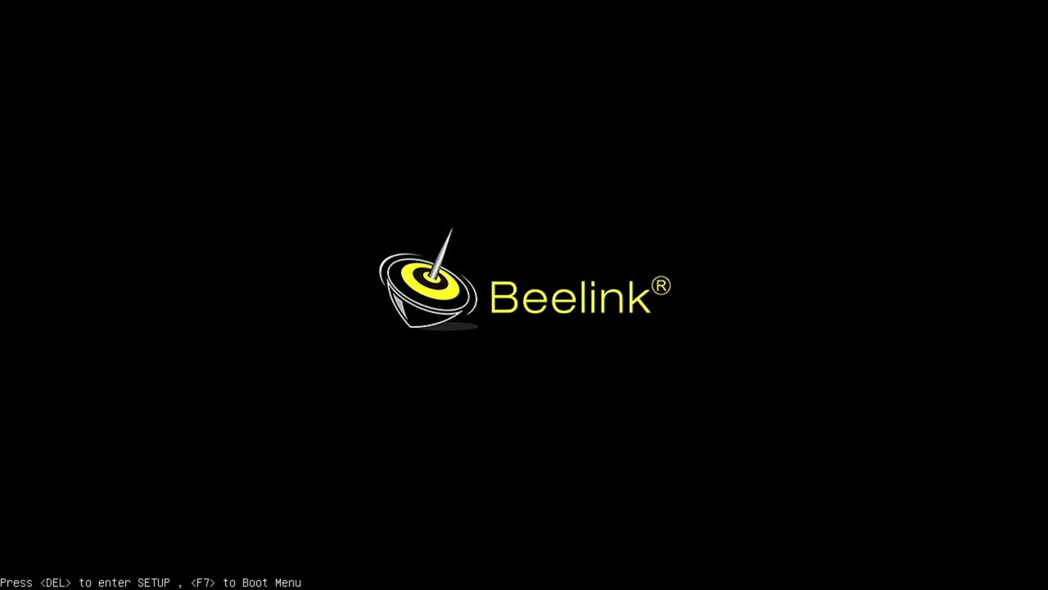
Step: Open the boot device selection during startup and boot from UEFI: SanDisk, Partition 2
key(F7)
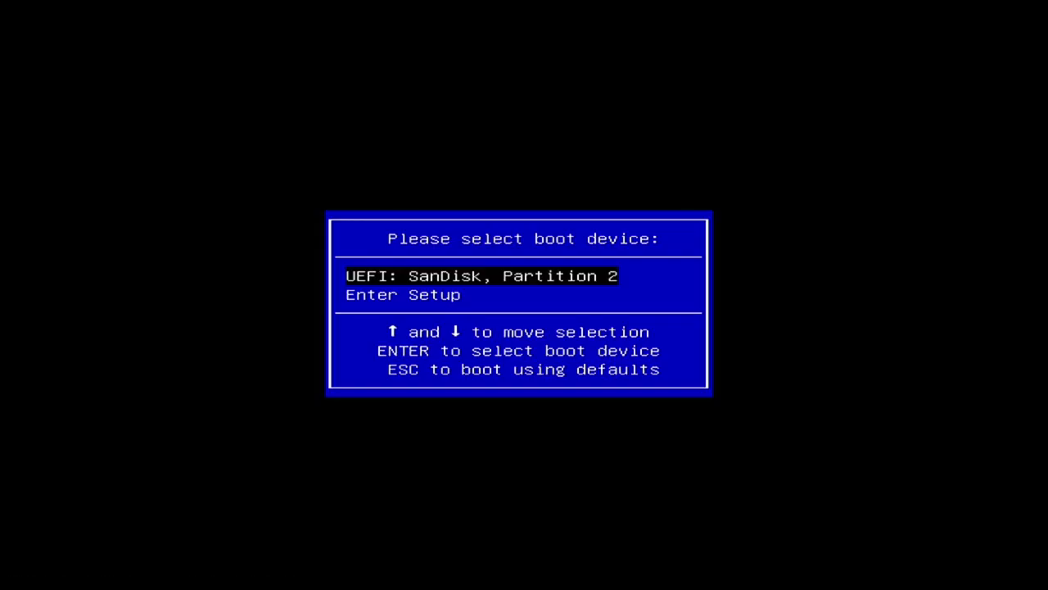
key(Down)
key(Up)
key(Return)
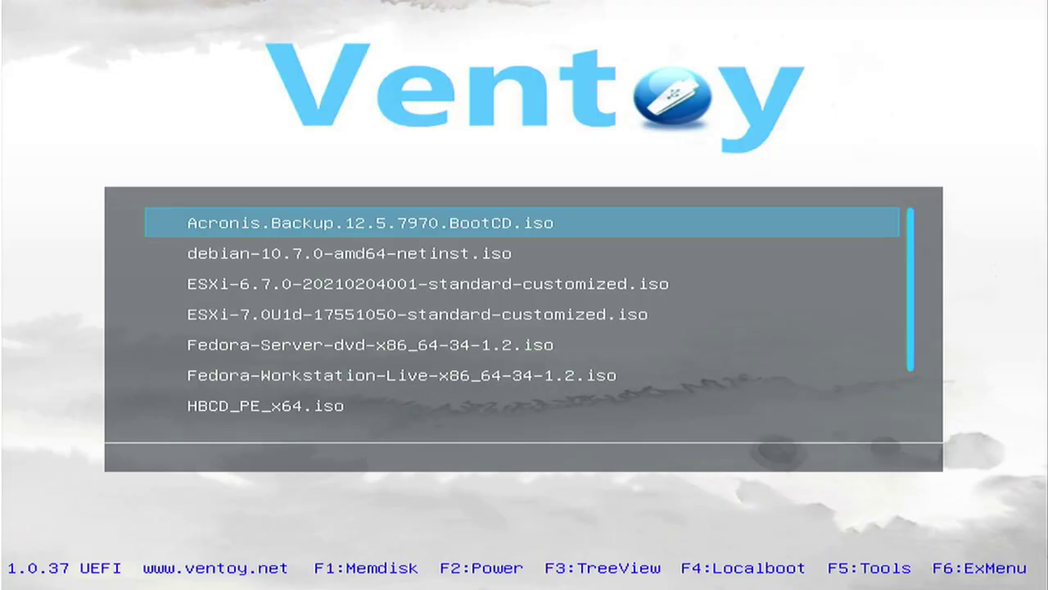
Step: Look through the ISO files on the SanDisk stick, from Acronis.Backup.12.5.7970.BootCD.iso down to Hiren's.BootCD.15.2.iso and the Windows Server 2019 image
key(Down)
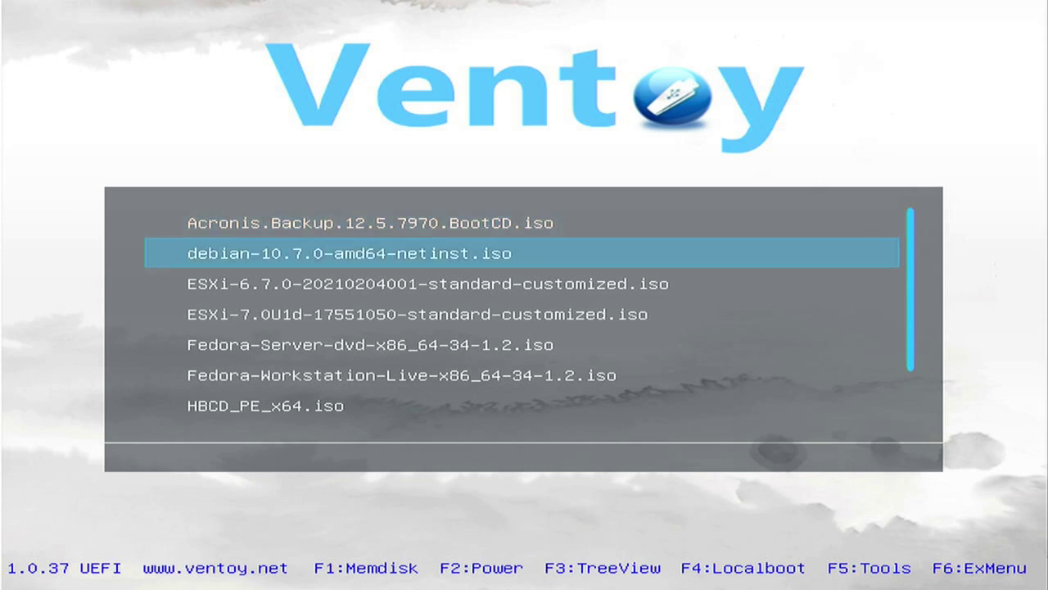
key(Down)
key(Down)
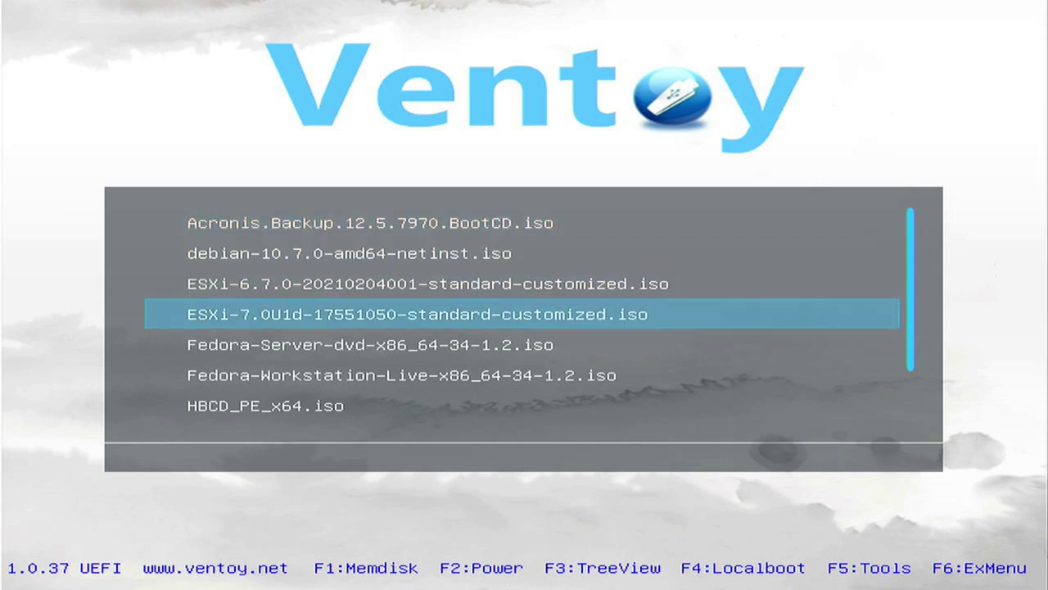
key(Down)
key(Down)
key(Down)
key(Down)
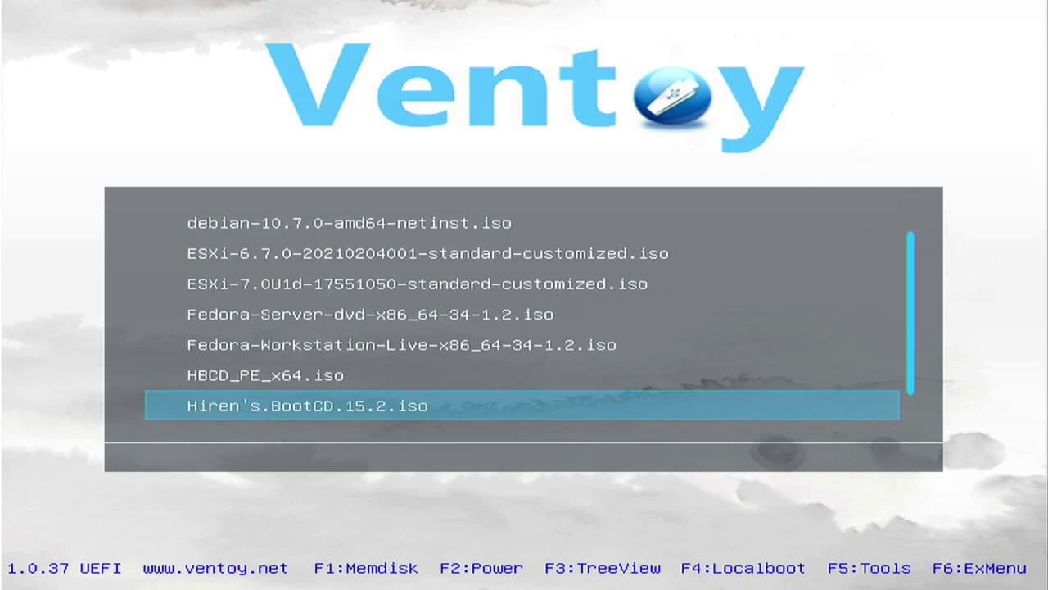
key(Up)
key(Down)
key(Down)
key(Up)
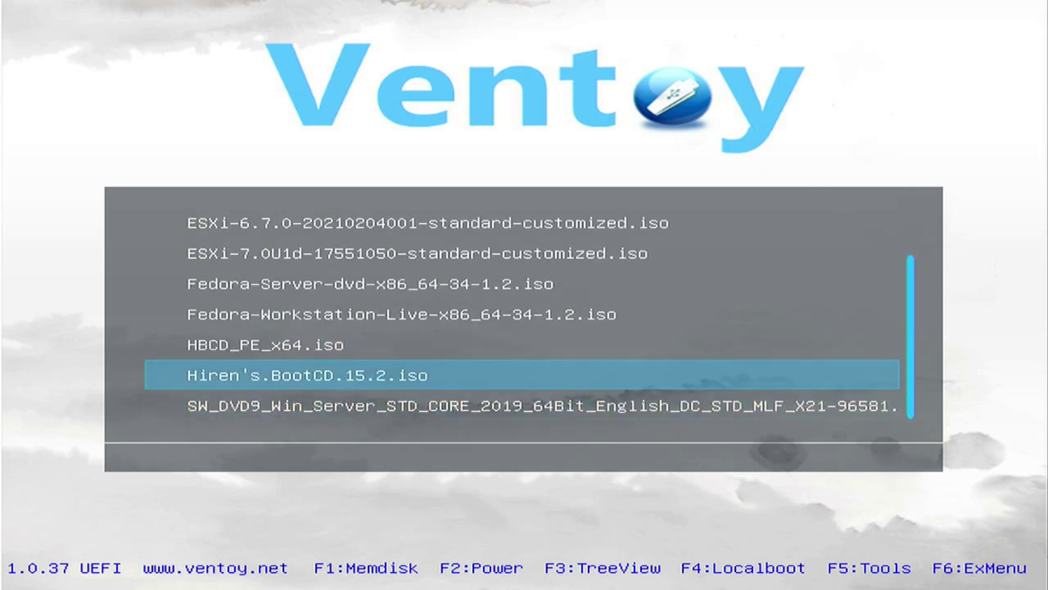
Step: Boot the Windows-eng-2021h1.iso image from the ISO list
key(Up)
key(Down)
key(Down)
key(Down)
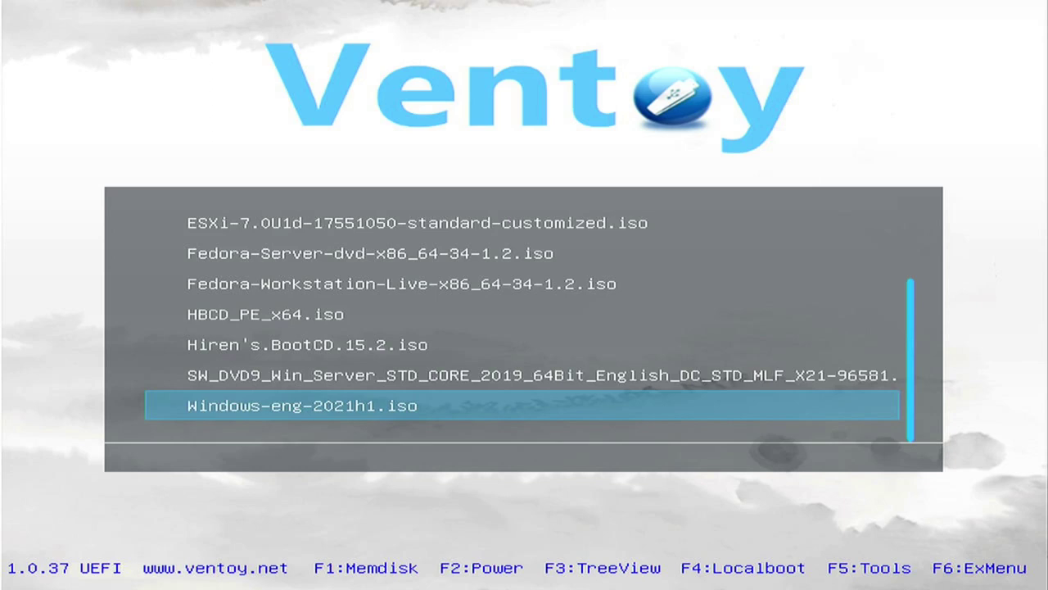
key(Up)
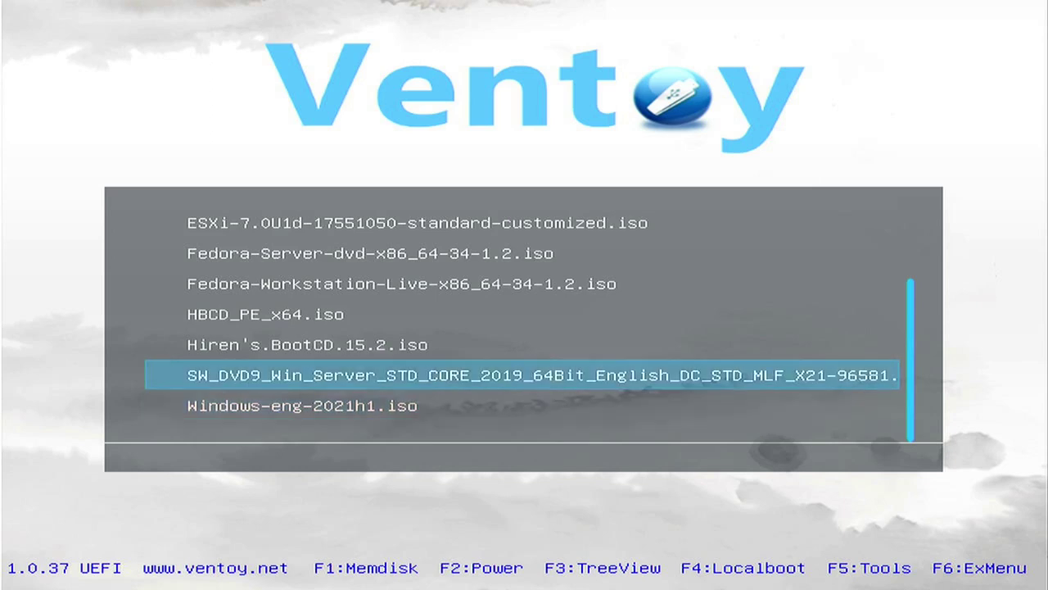
key(Down)
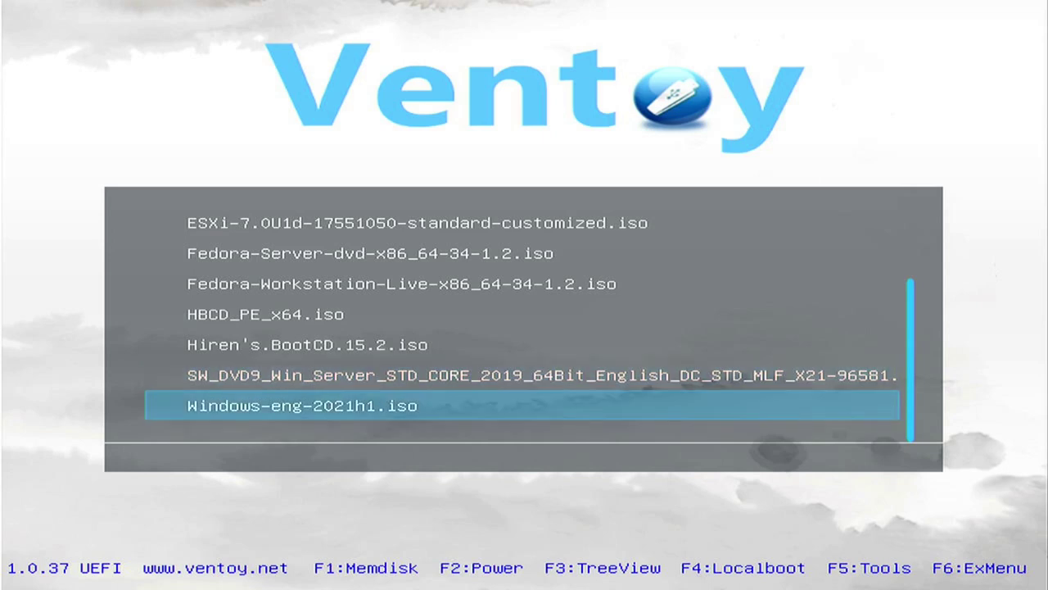
key(Return)
Step: Start Windows 10 Setup (64-bit) from the Windows Boot Manager
key(Down)
key(Up)
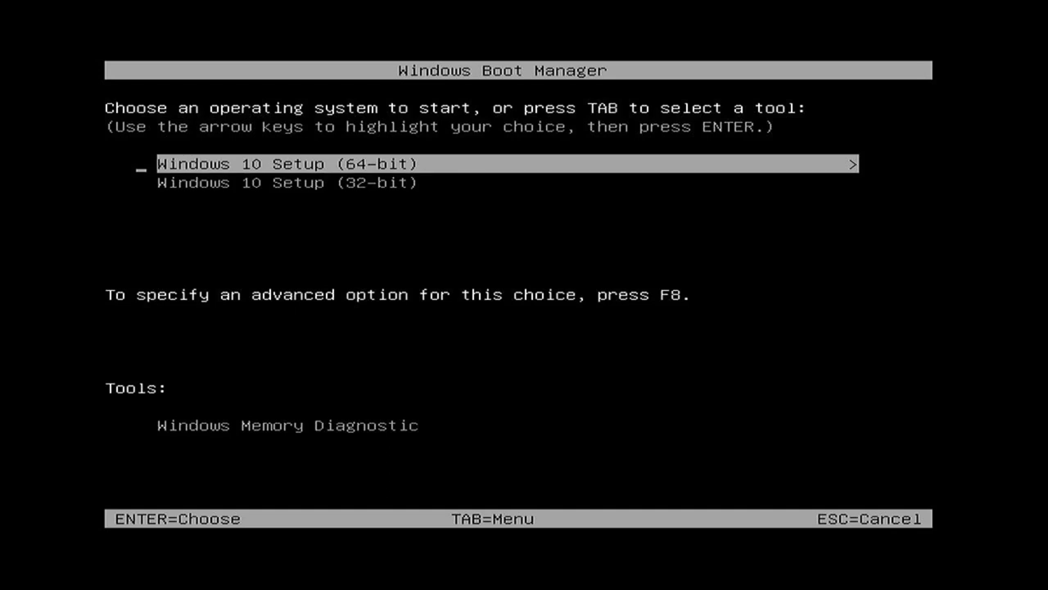
key(Return)
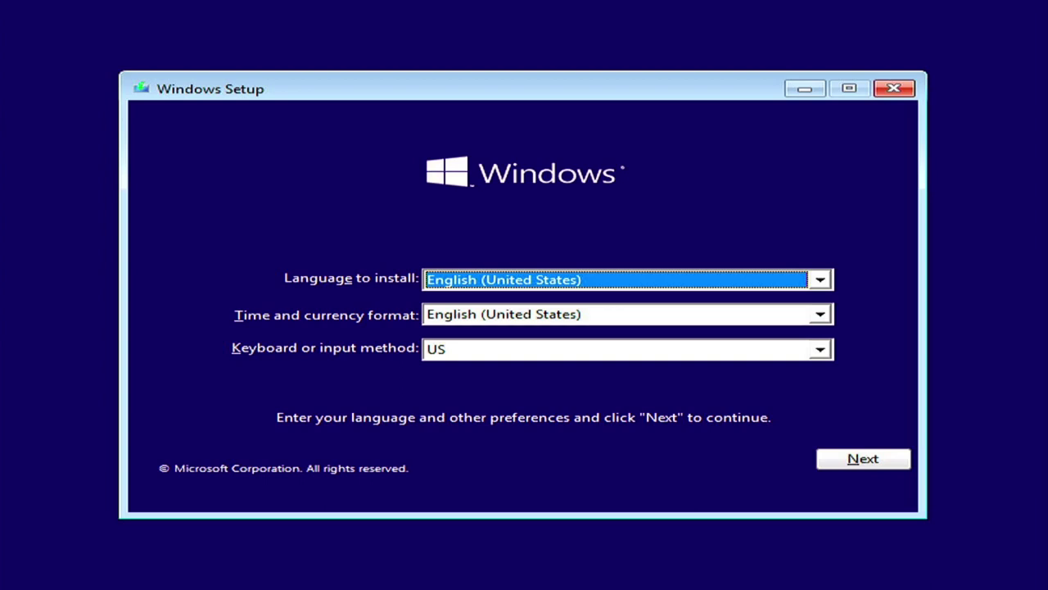
Step: Set the time and currency format to Spanish (Spain, International Sort) with the Spanish keyboard, and continue the setup
click(614, 314)
click(614, 349)
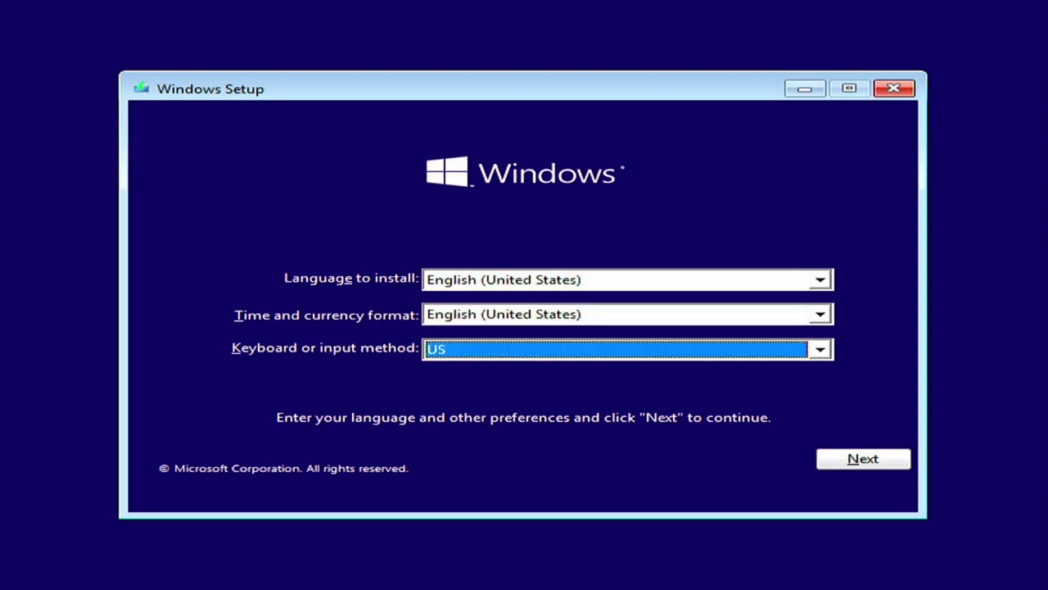
key(shift+Tab)
key(s)
key(s)
key(Tab)
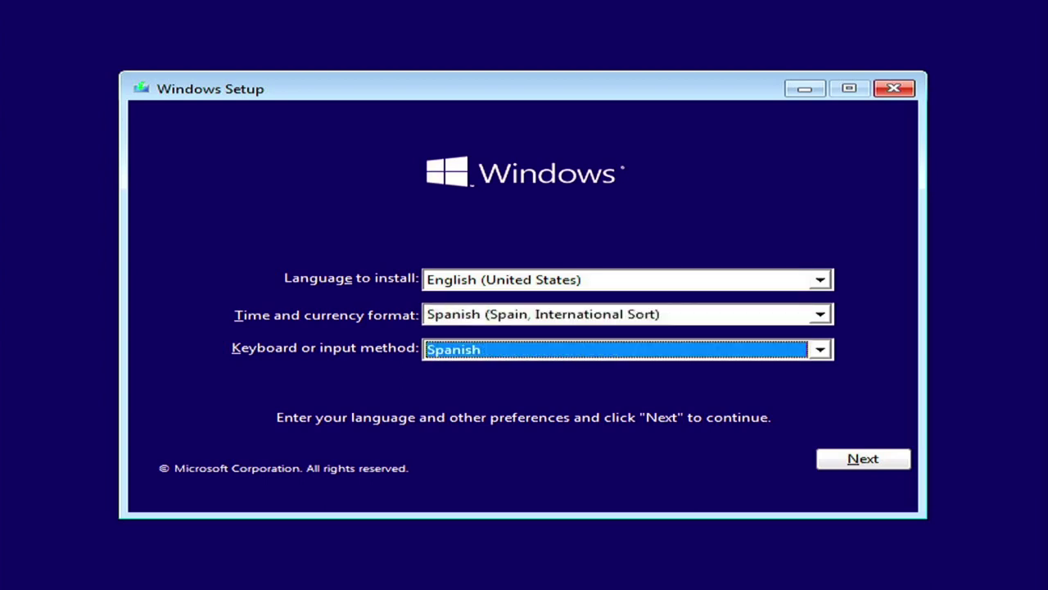
key(Tab)
key(Return)
Step: Start the Windows installation and proceed without a product key
key(alt+space)
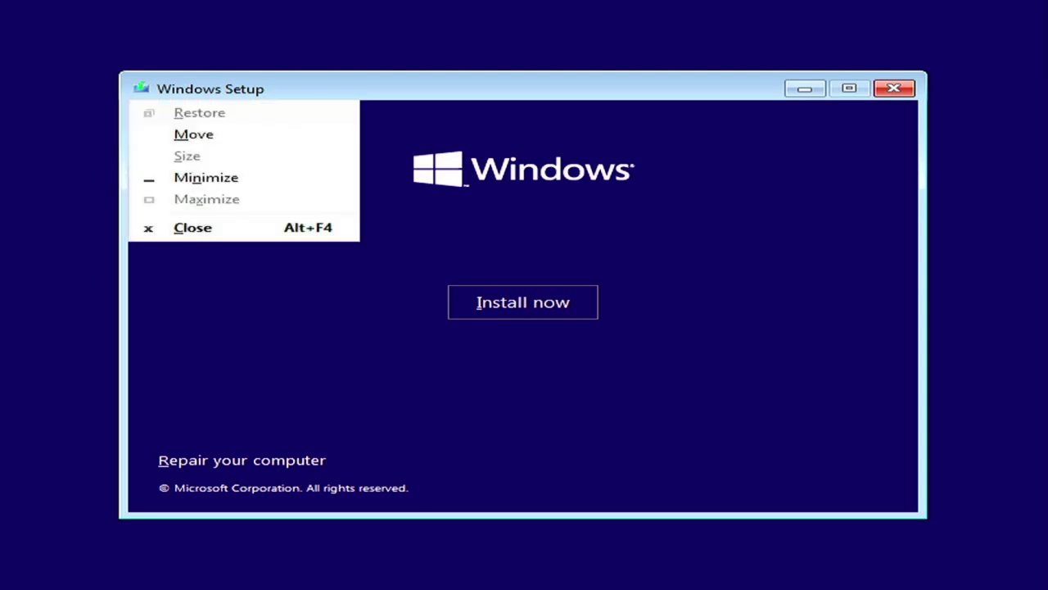
click(510, 316)
click(511, 315)
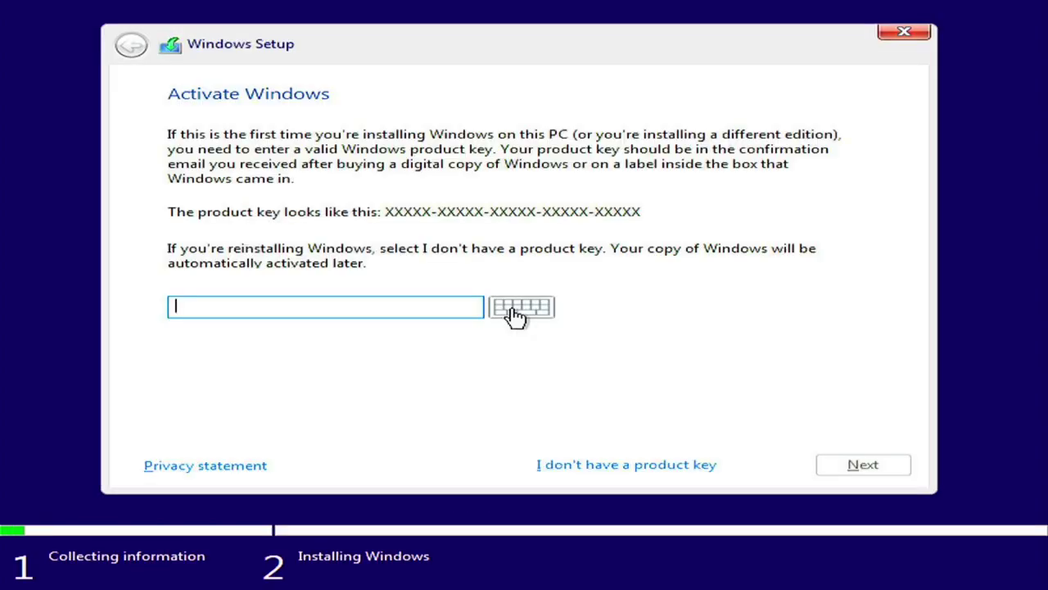
click(629, 467)
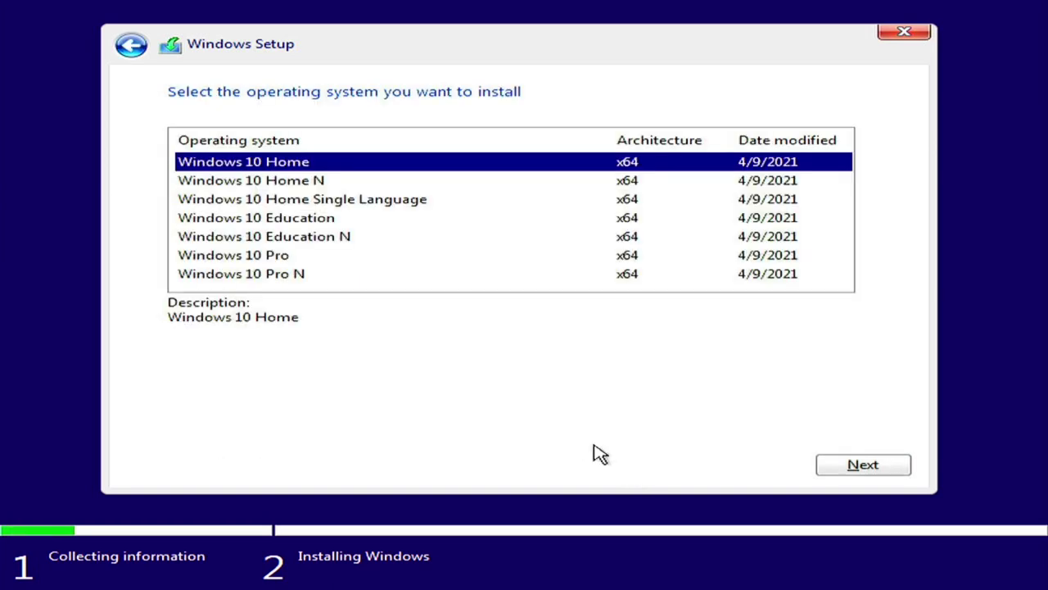
Step: Choose Windows 10 Pro as the edition, accept the license terms and continue to the install drive selection
click(295, 257)
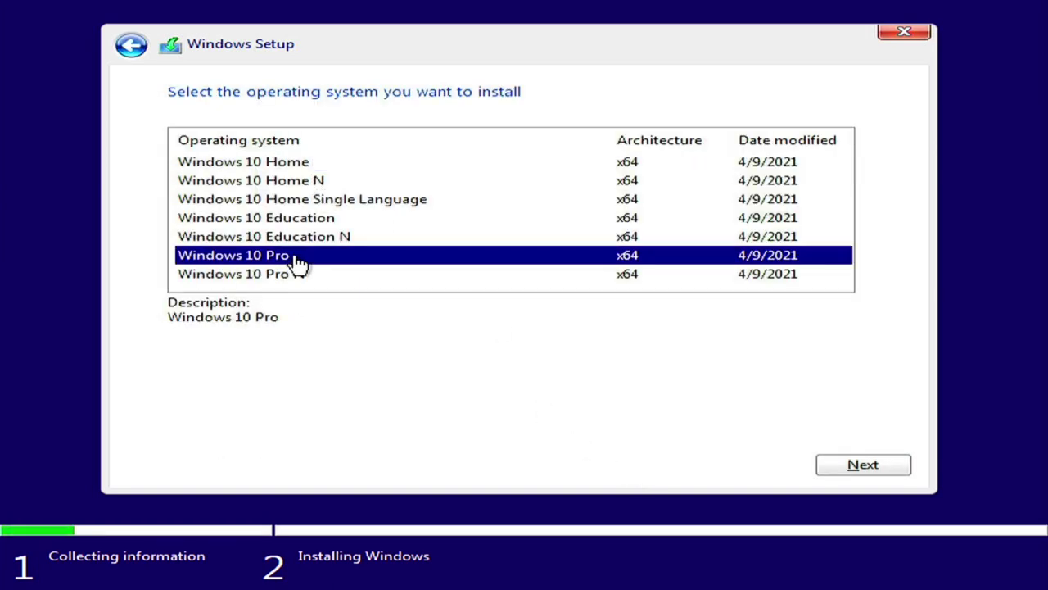
click(863, 467)
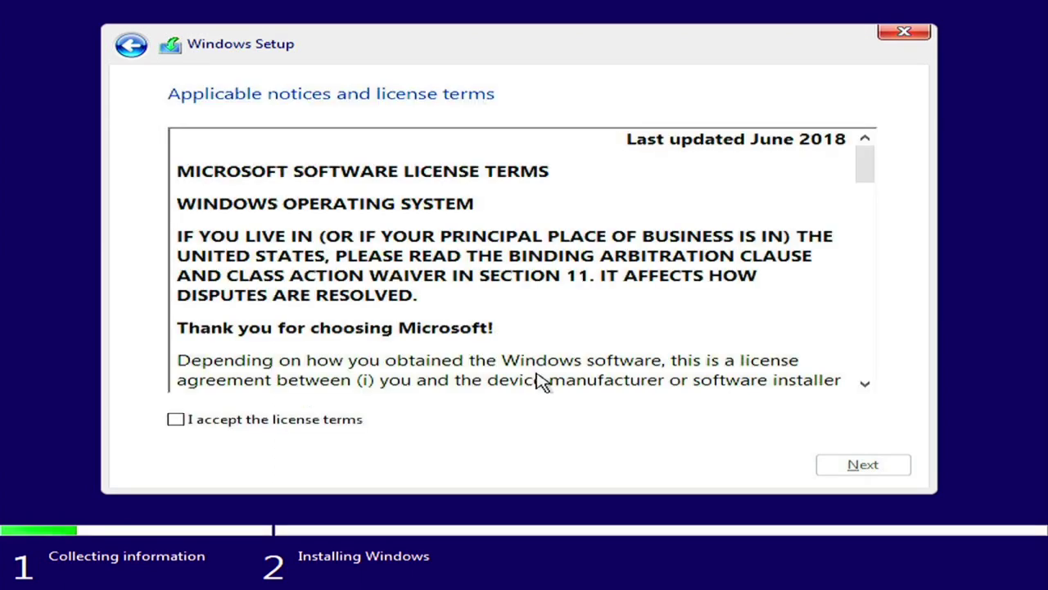
click(316, 419)
click(862, 464)
click(344, 295)
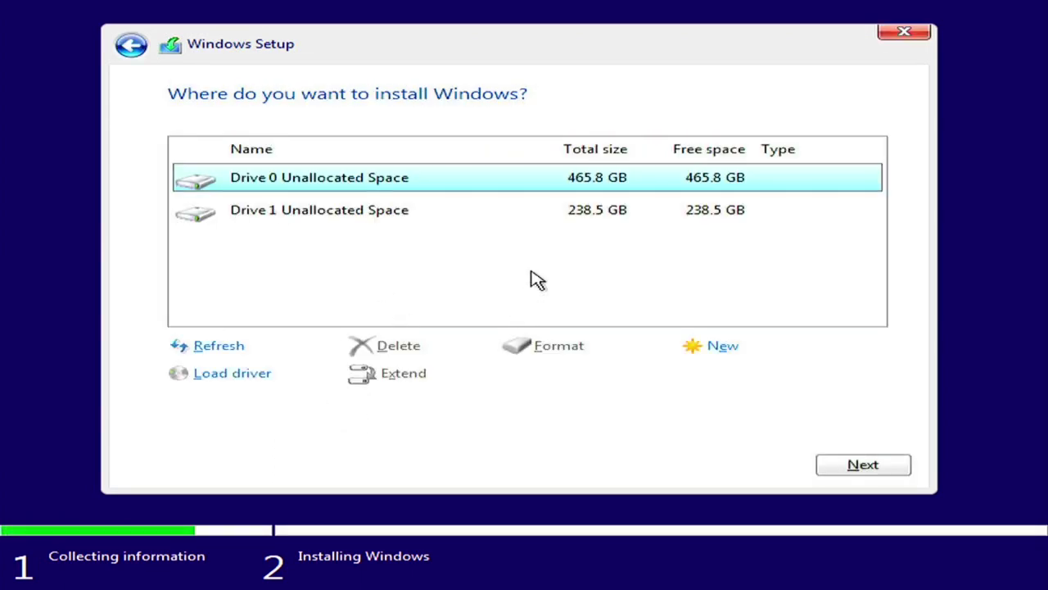
Step: Highlight Drive 1 Unallocated Space in the drive list, and quit the installation before anything is installed
key(Down)
key(Up)
key(Down)
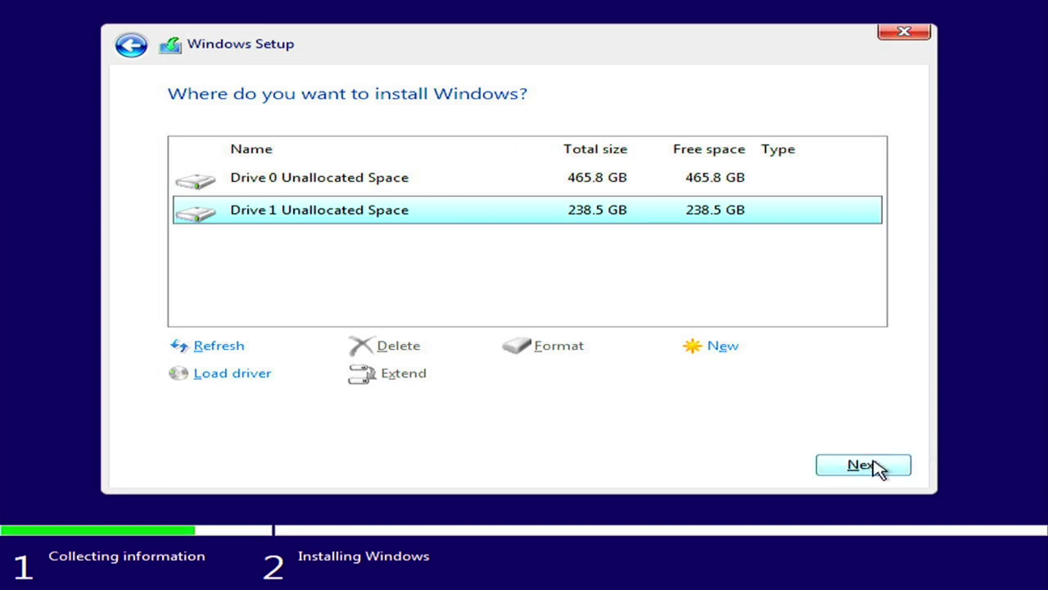
click(905, 34)
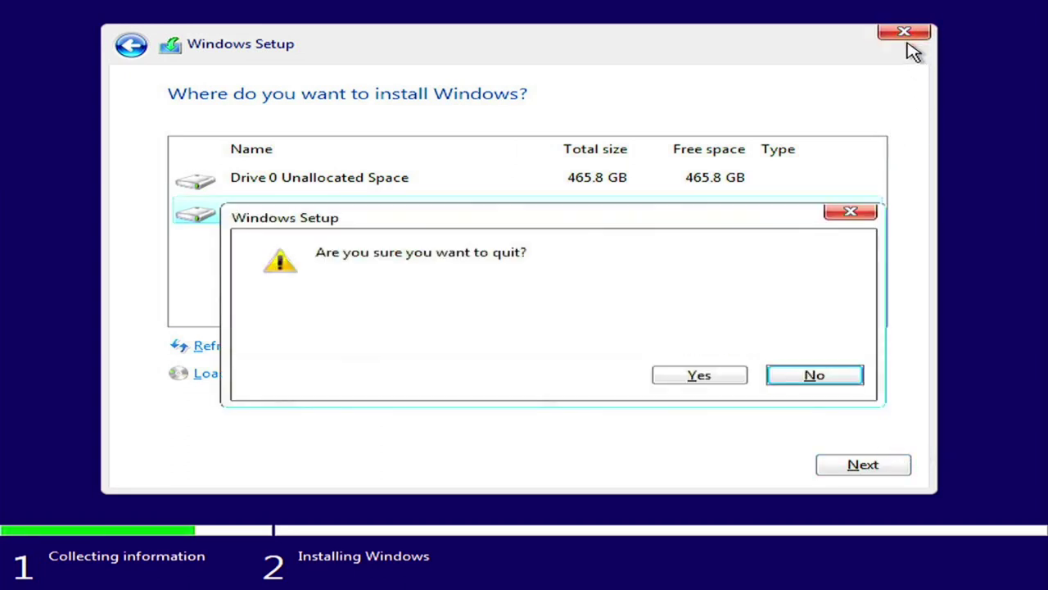
click(678, 376)
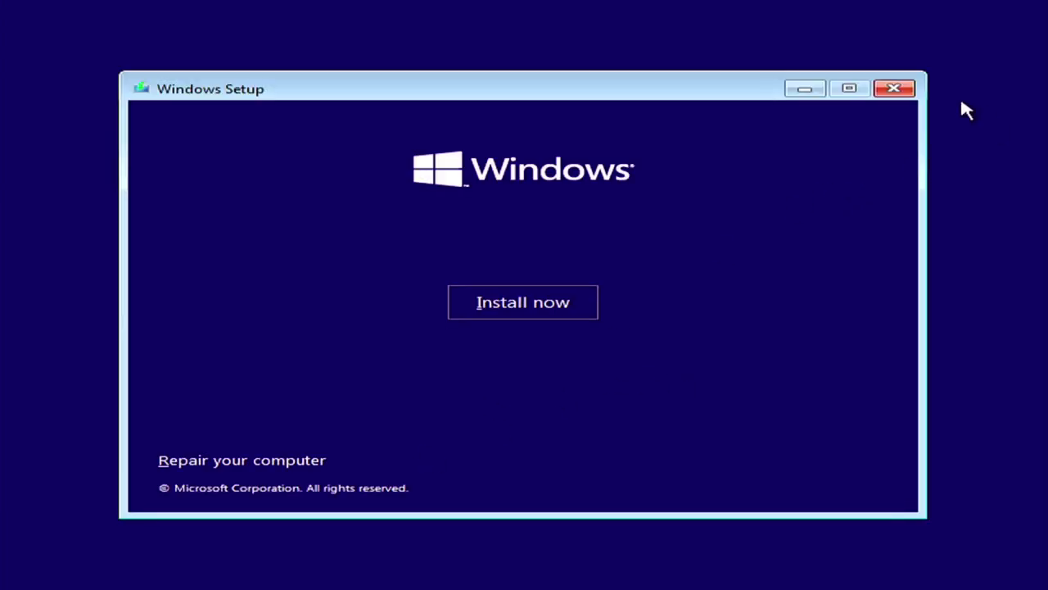